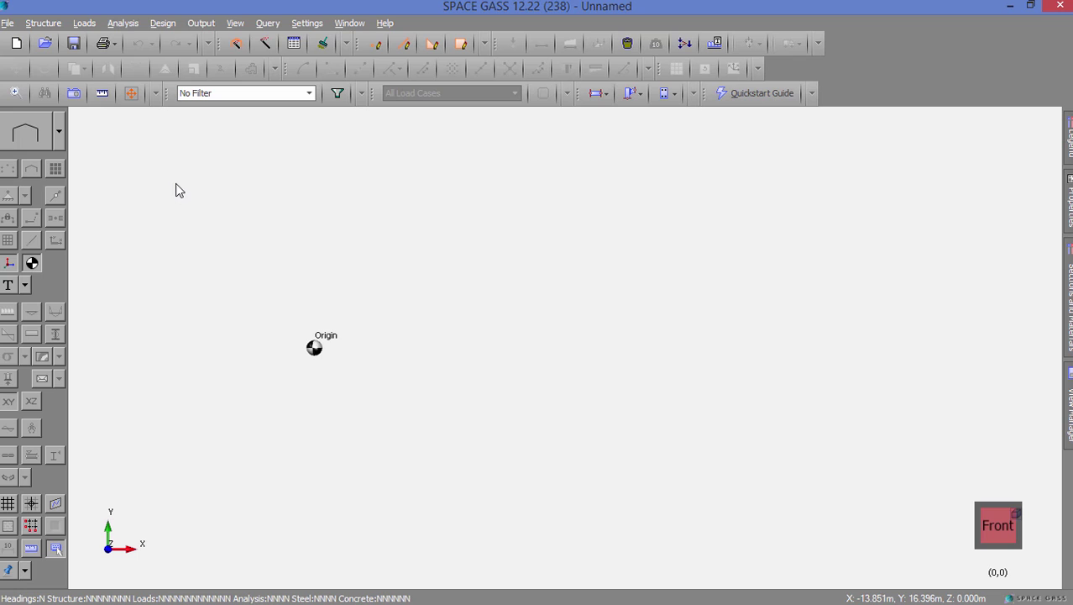
- Open the 'Sway Frame with Curved Roof' job from the Excercise 1 folder
click(45, 44)
click(221, 127)
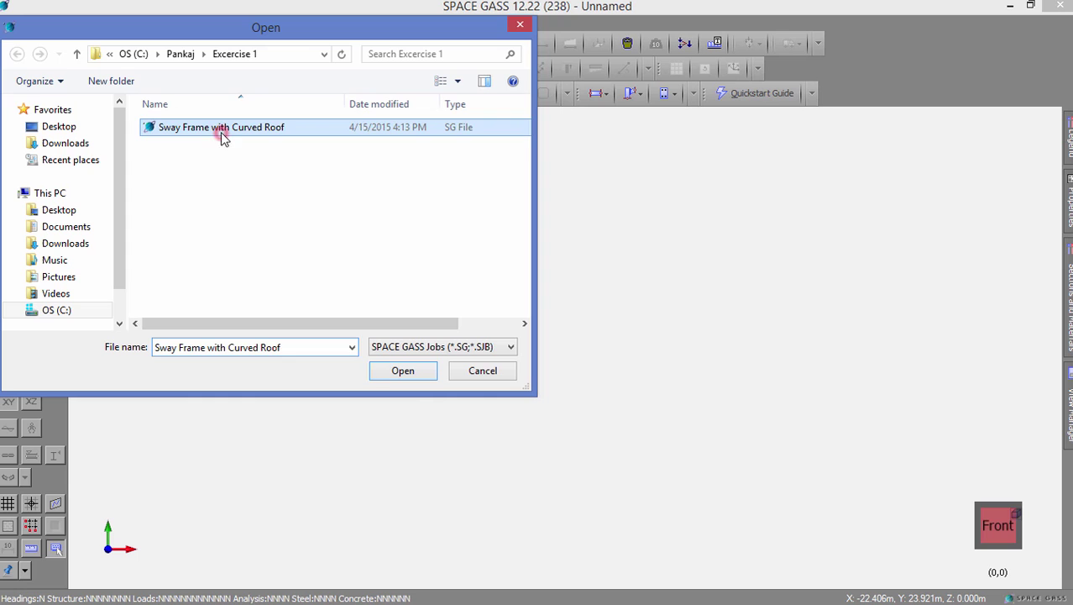
click(409, 374)
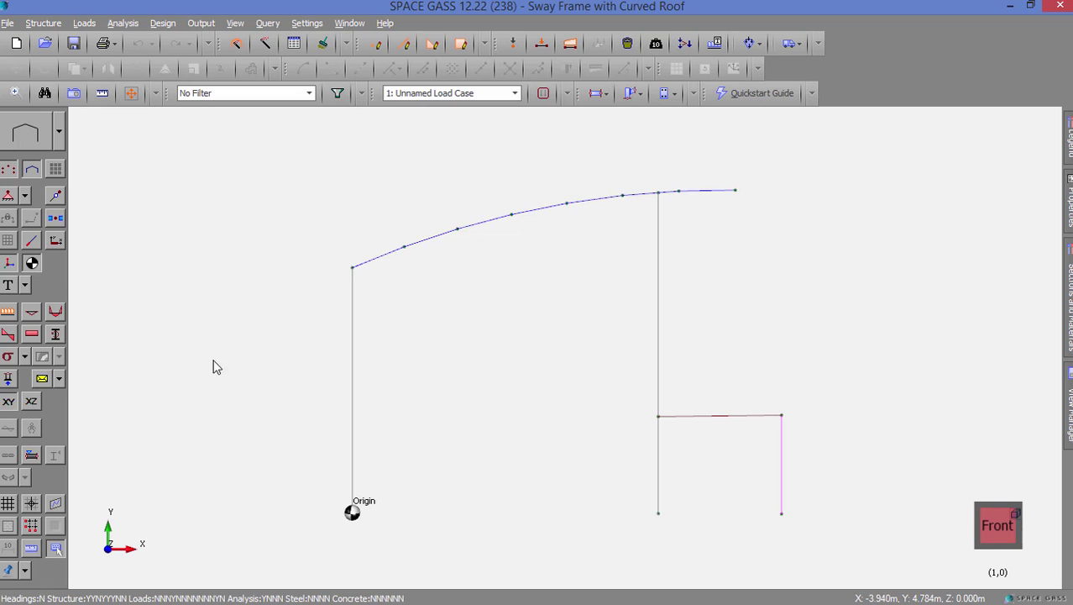
click(8, 313)
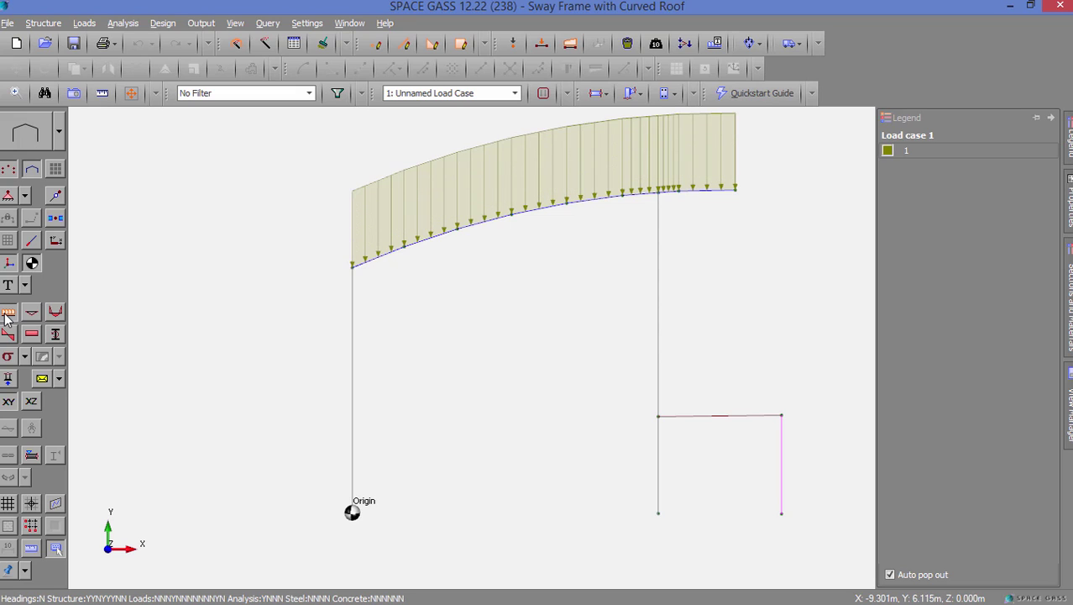
click(7, 314)
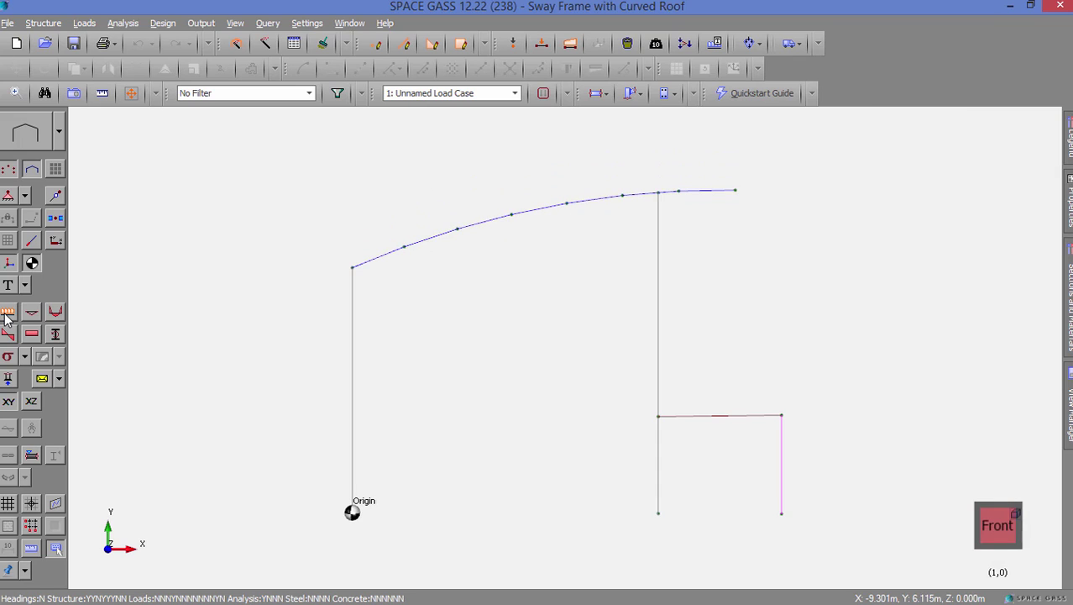
click(7, 196)
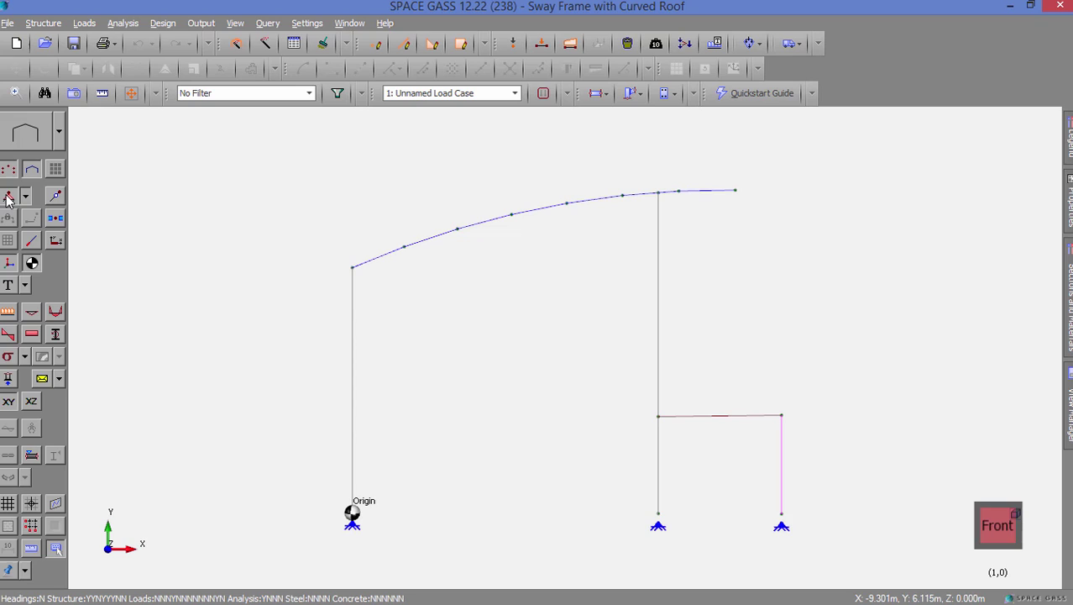
click(7, 196)
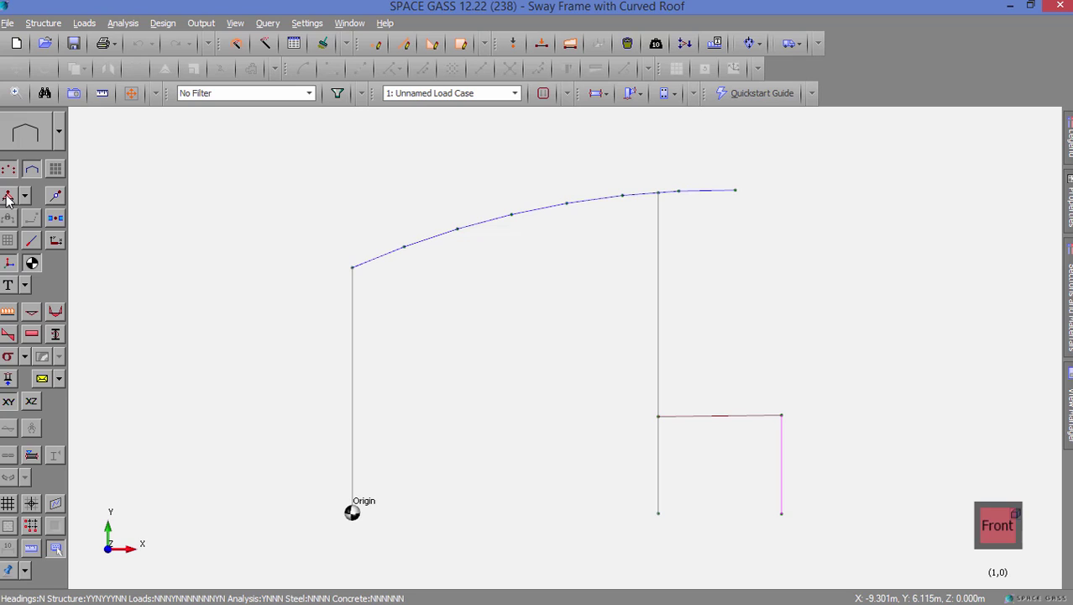
click(54, 195)
- Change node 14's Y coordinate to 4.2 m
click(54, 197)
click(658, 417)
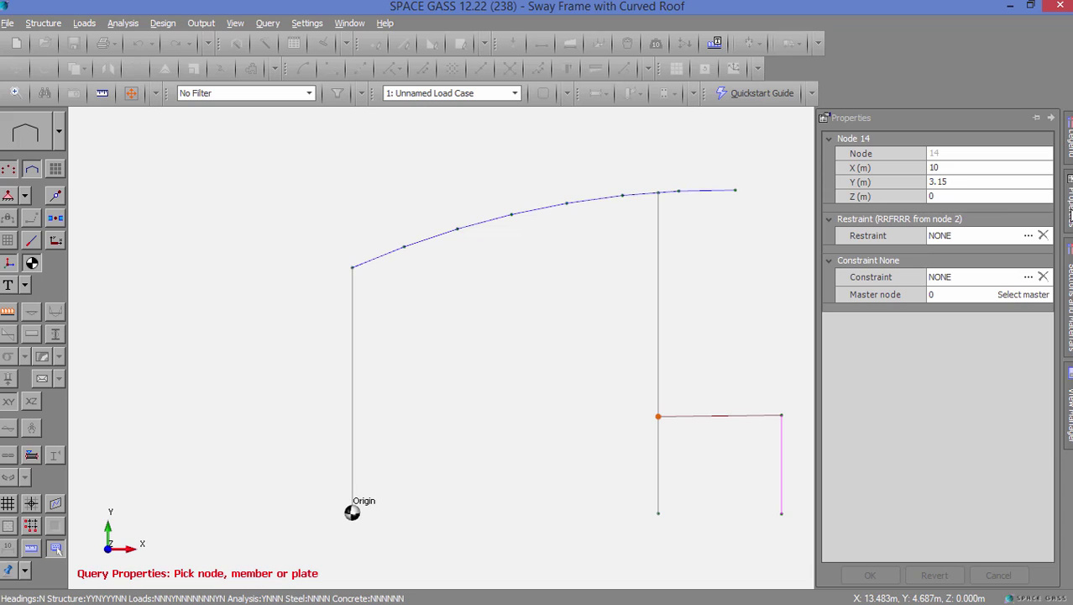
click(966, 183)
click(963, 179)
key(BackSpace)
key(BackSpace)
key(BackSpace)
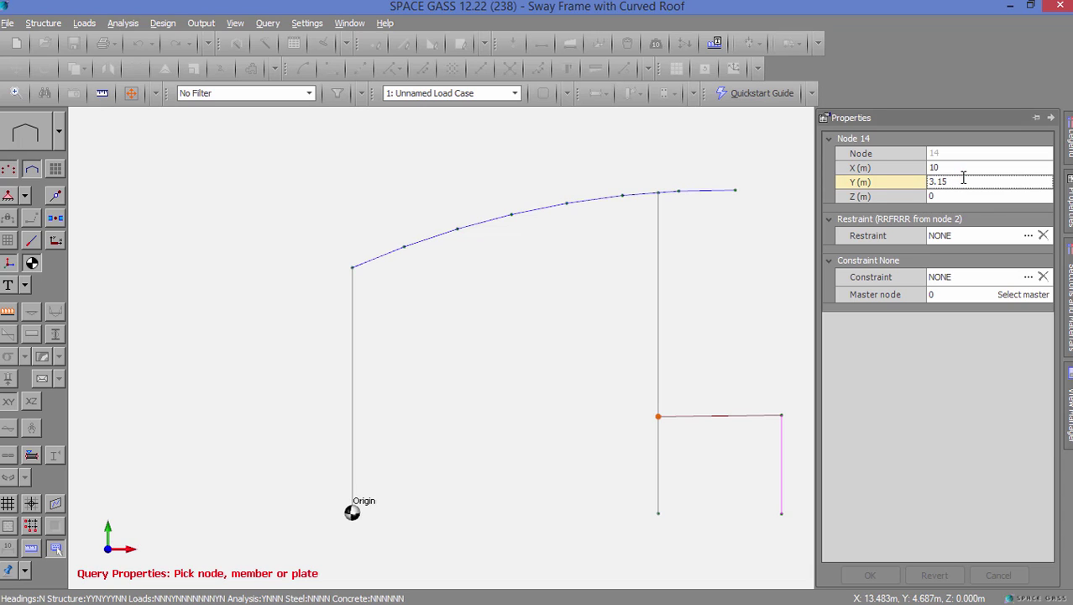
key(BackSpace)
text(4.2)
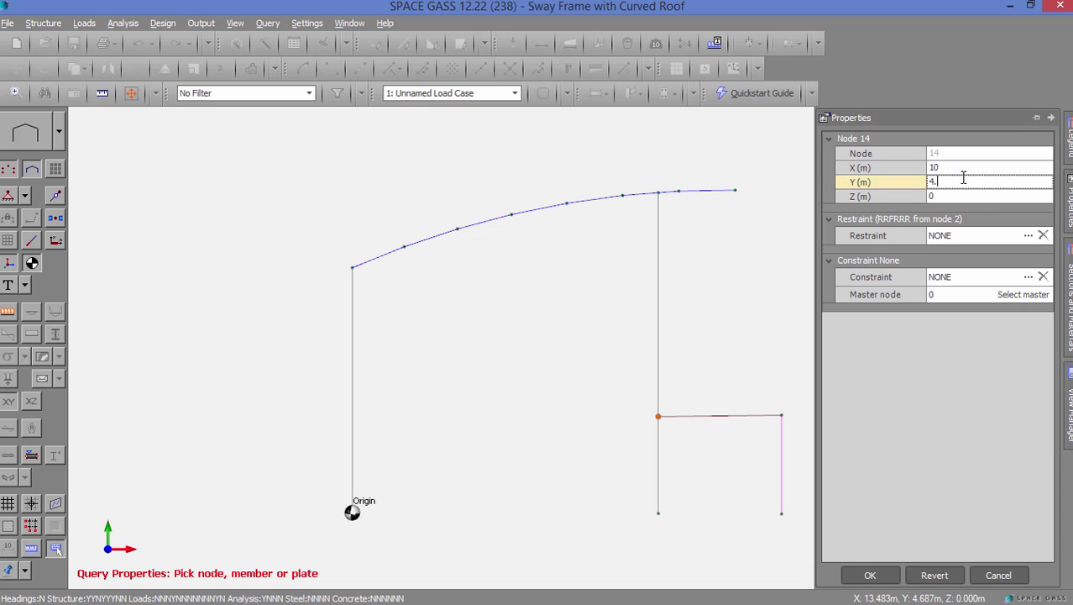
click(869, 575)
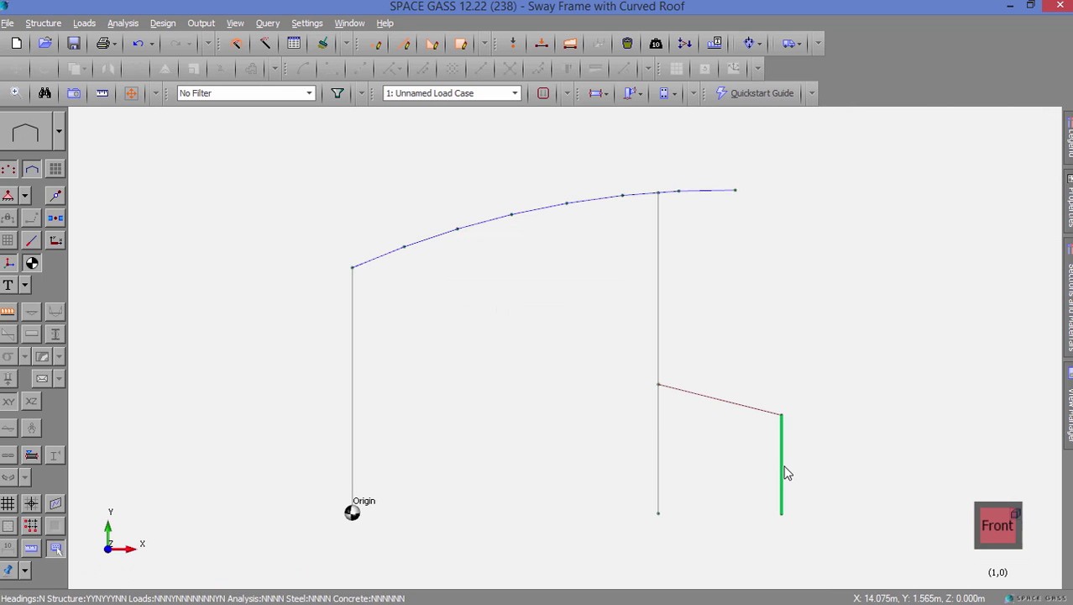
- Move the right-hand column 1.5 m to the right from its top node
click(781, 467)
right_click(780, 465)
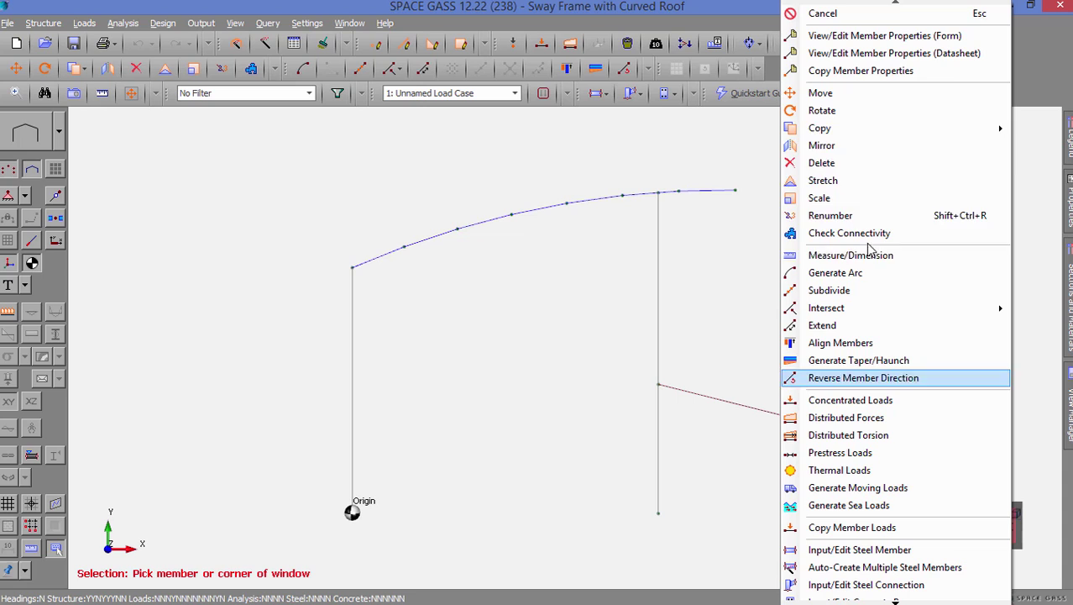
click(866, 92)
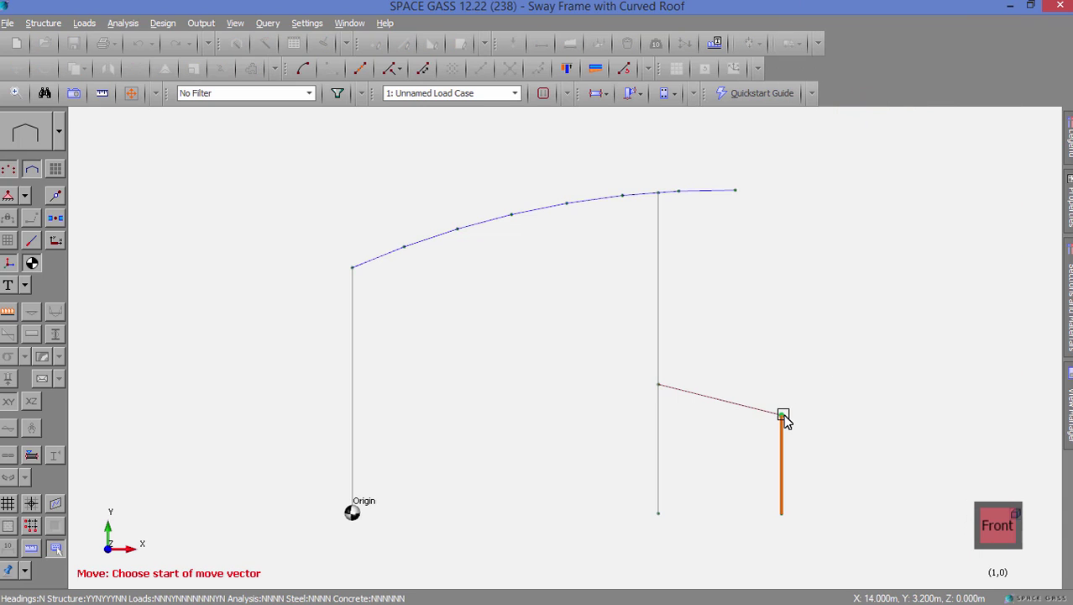
click(783, 415)
text(1.5)
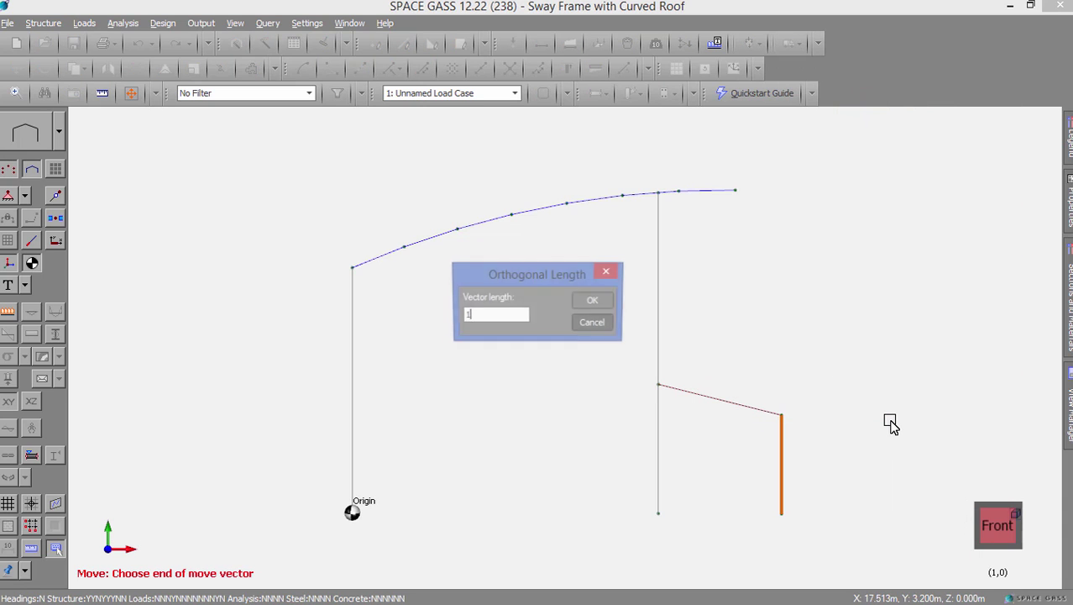
click(604, 301)
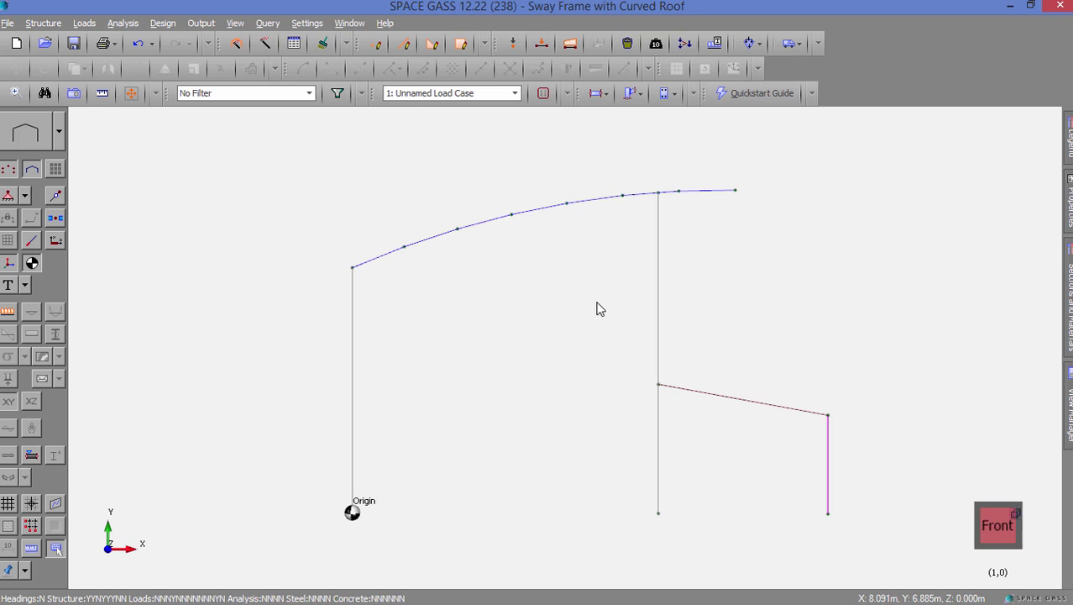
- Run a linear static analysis with a blank load case list and acknowledge completion
click(122, 24)
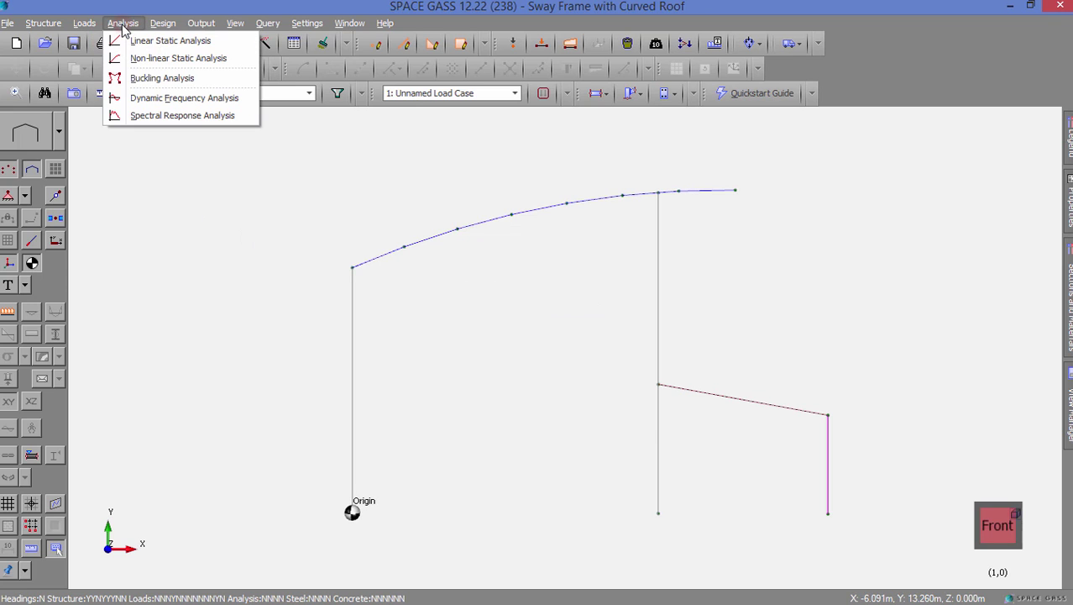
click(139, 40)
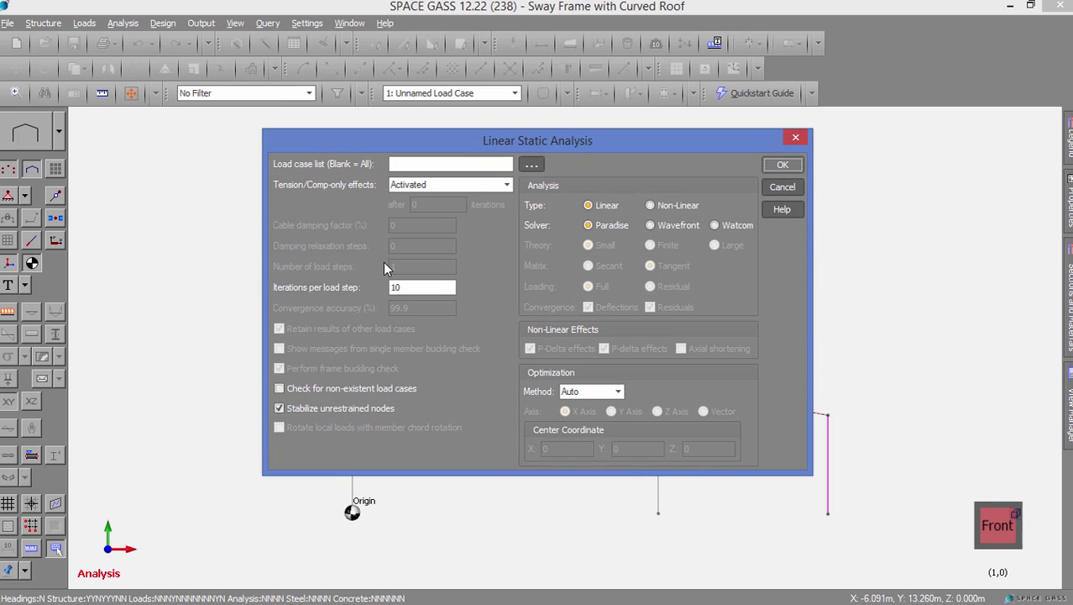
click(784, 165)
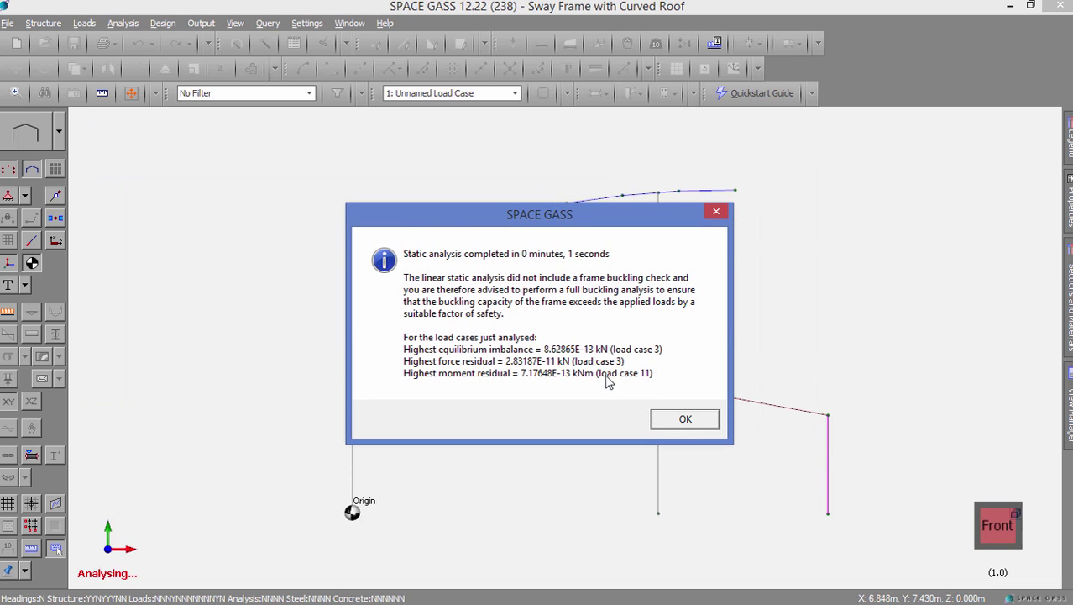
click(680, 420)
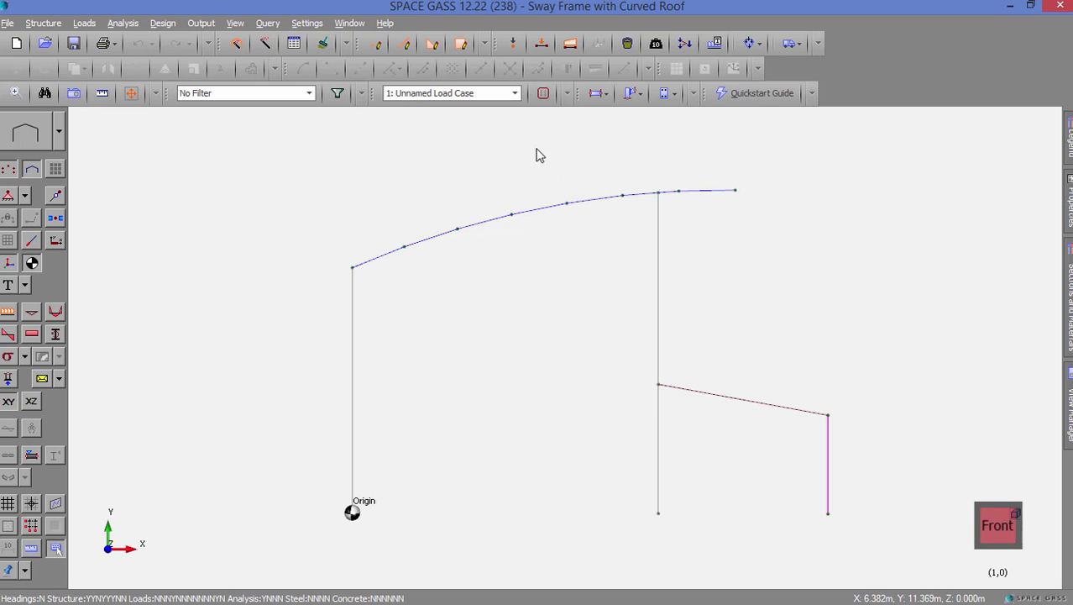
- Display the deflected shape for load case 10
click(514, 93)
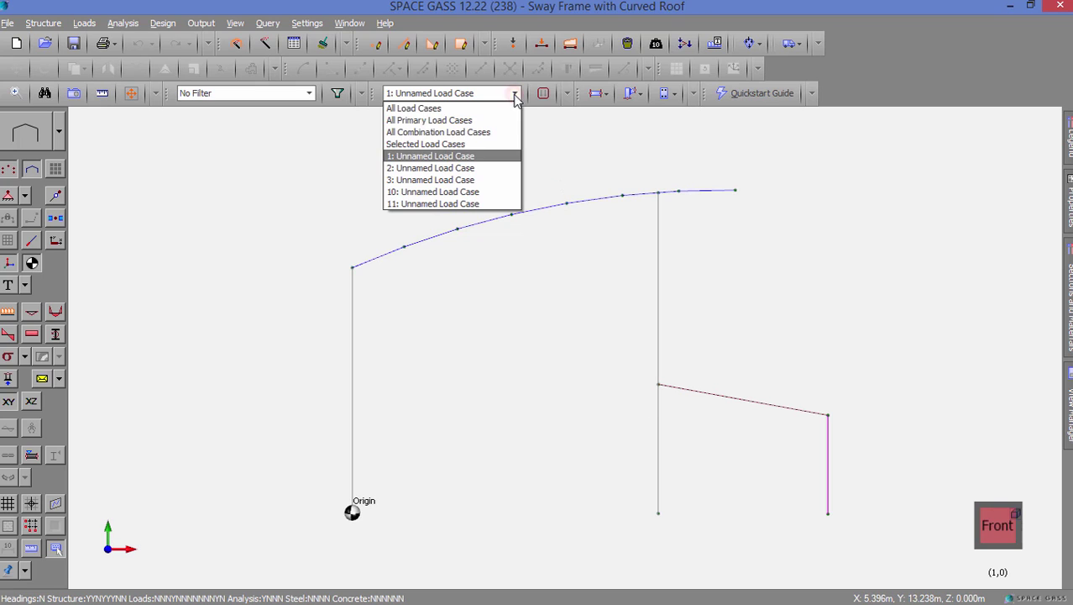
click(461, 202)
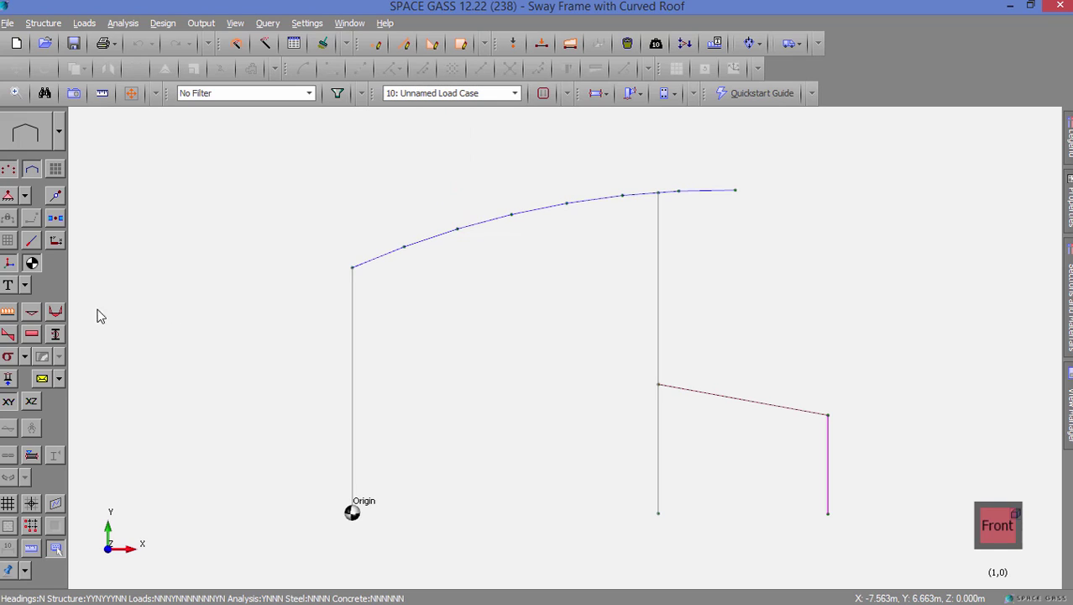
click(31, 313)
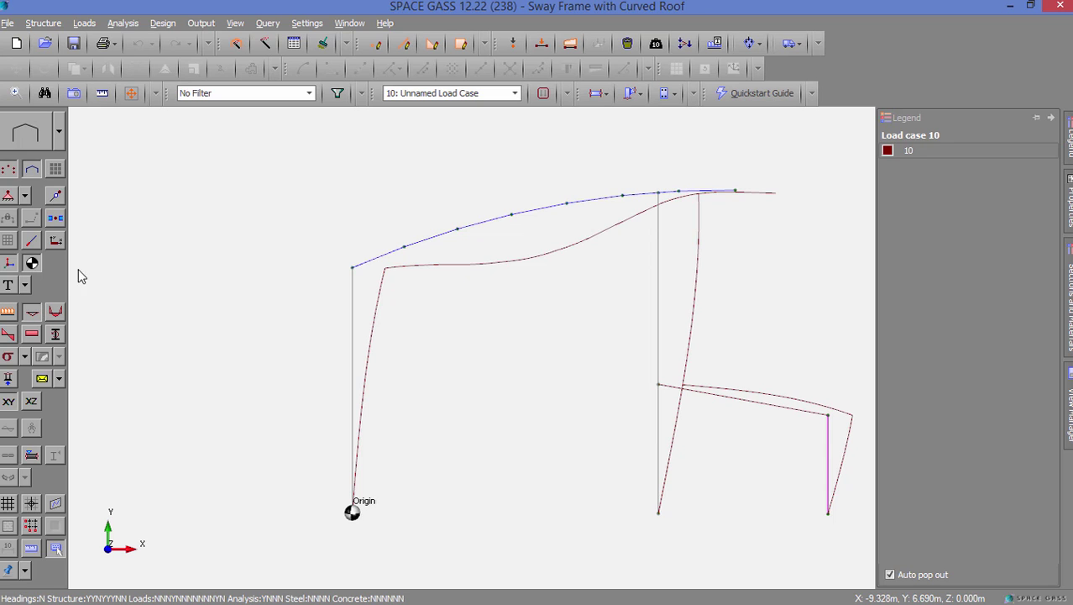
- Set the diagram displacement factor to 500
click(102, 94)
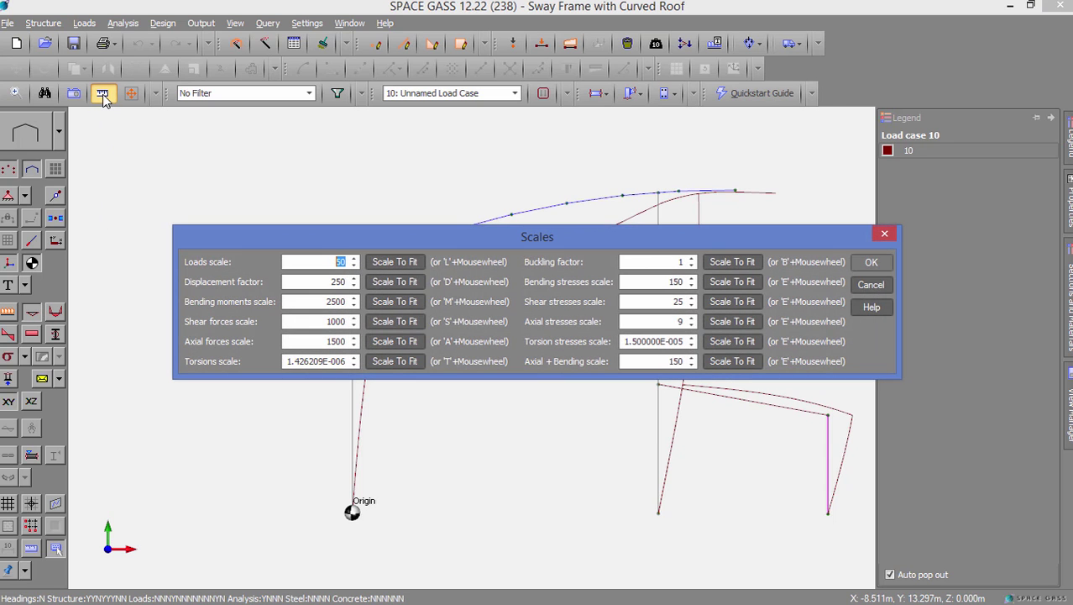
double_click(334, 282)
text(500)
click(858, 265)
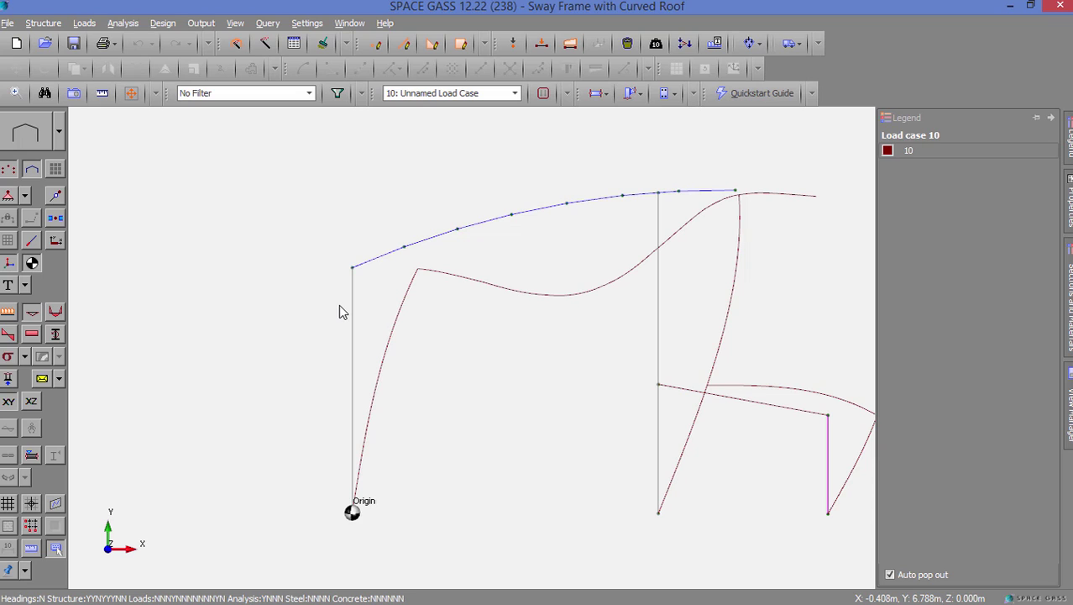
click(10, 287)
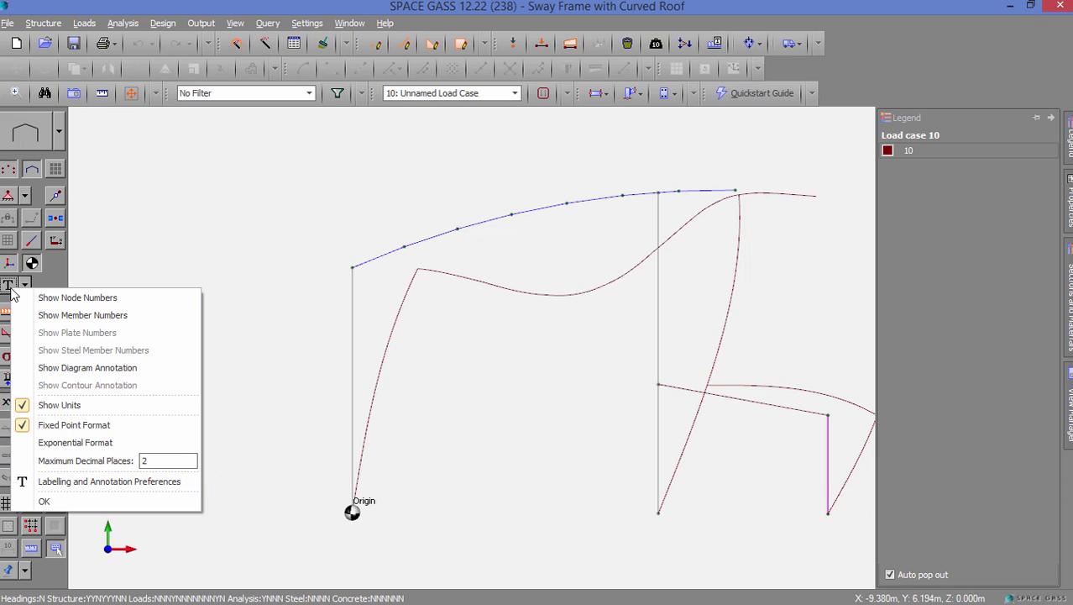
- Annotate the deflected shape with displacement values, then switch the displacement diagram off
click(94, 367)
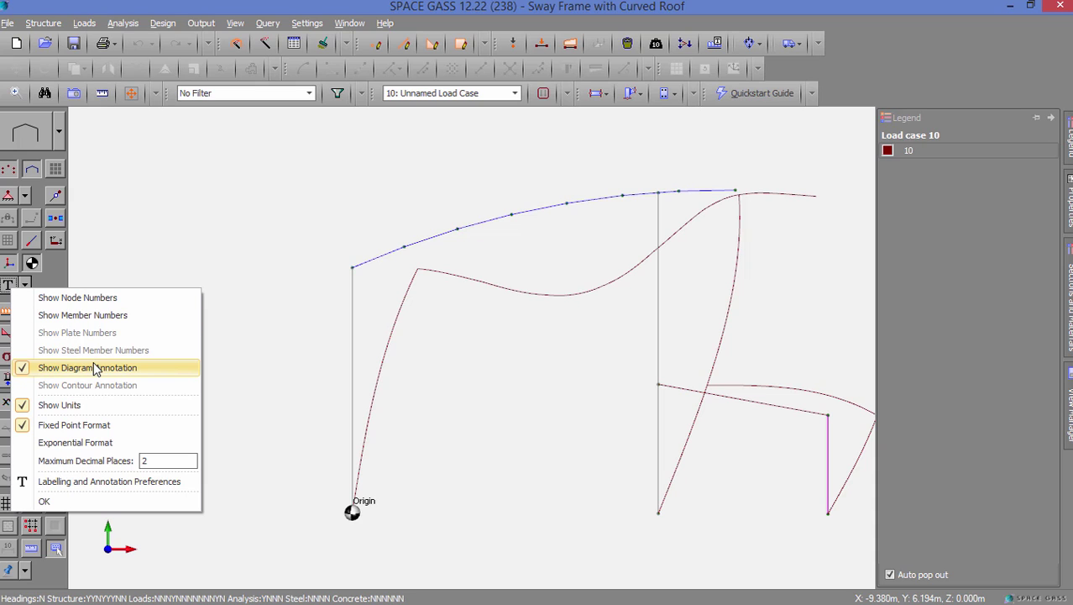
click(76, 497)
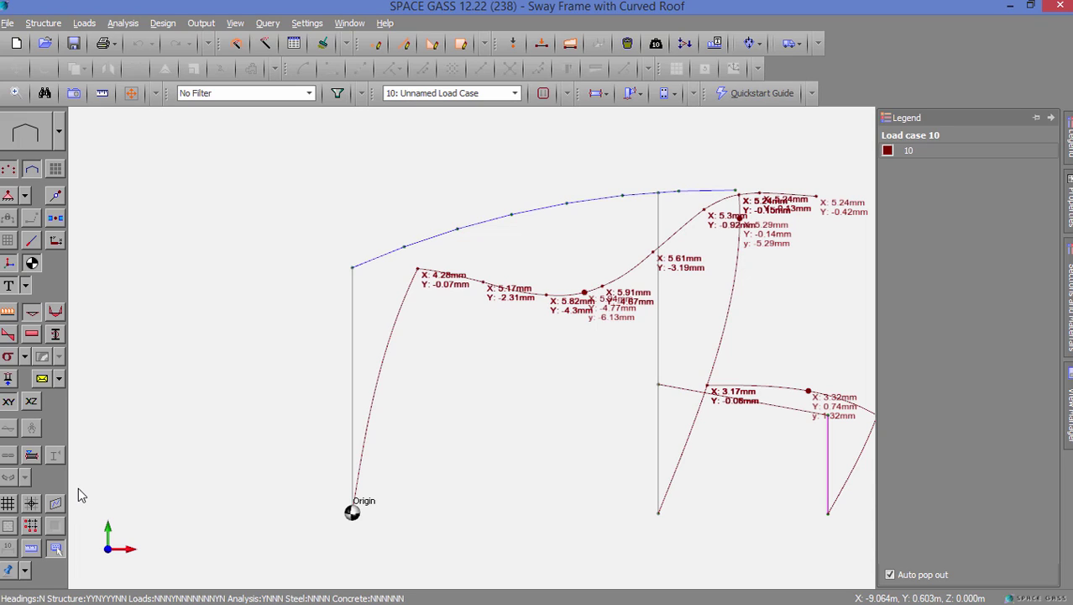
click(30, 318)
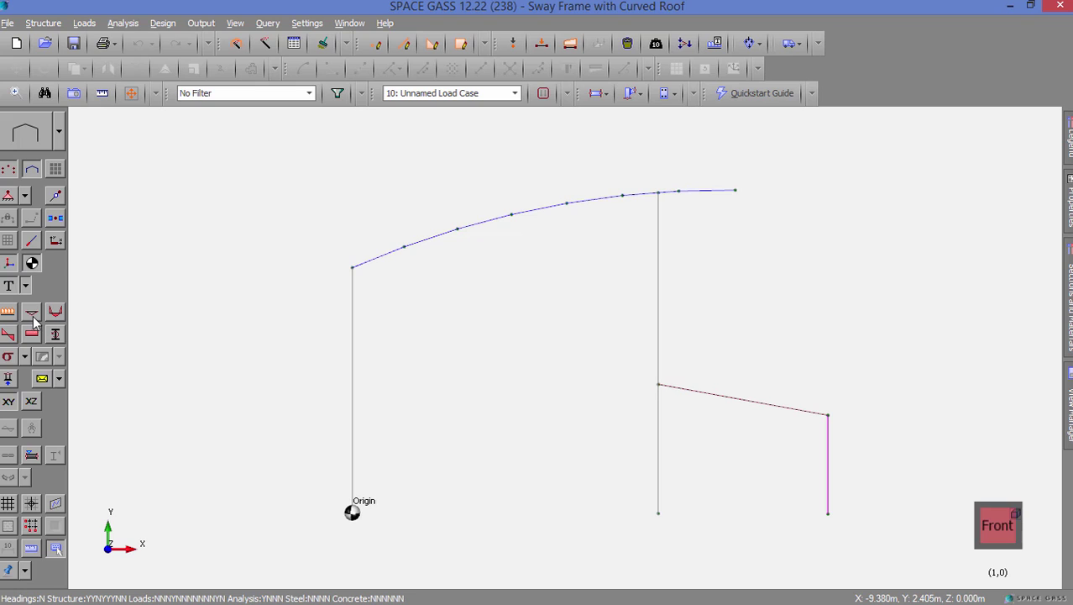
- View and hide the bending moment, shear force and axial force diagrams in turn
click(60, 312)
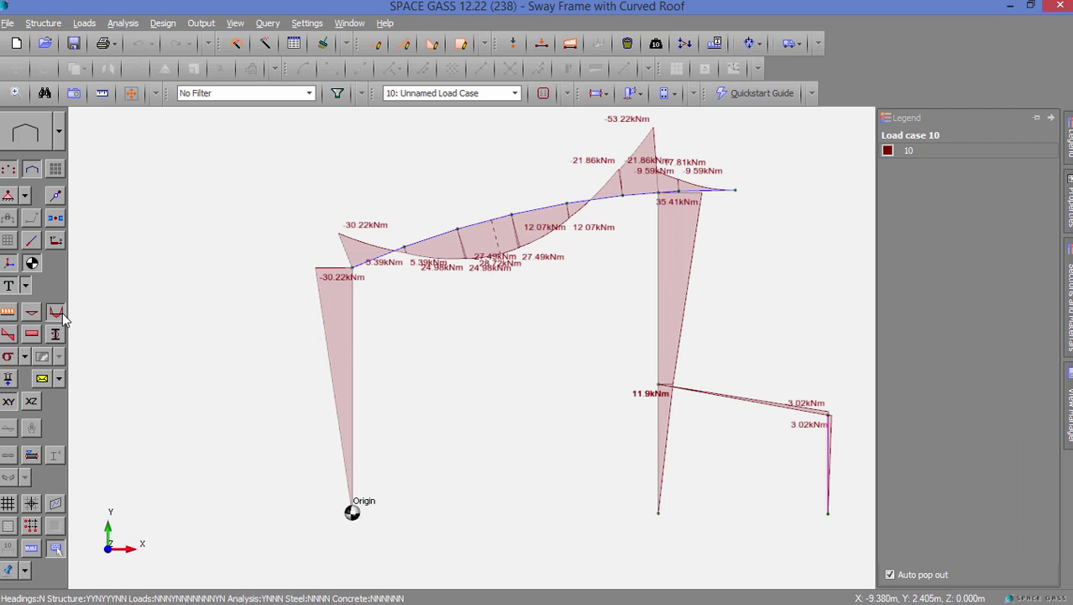
click(62, 312)
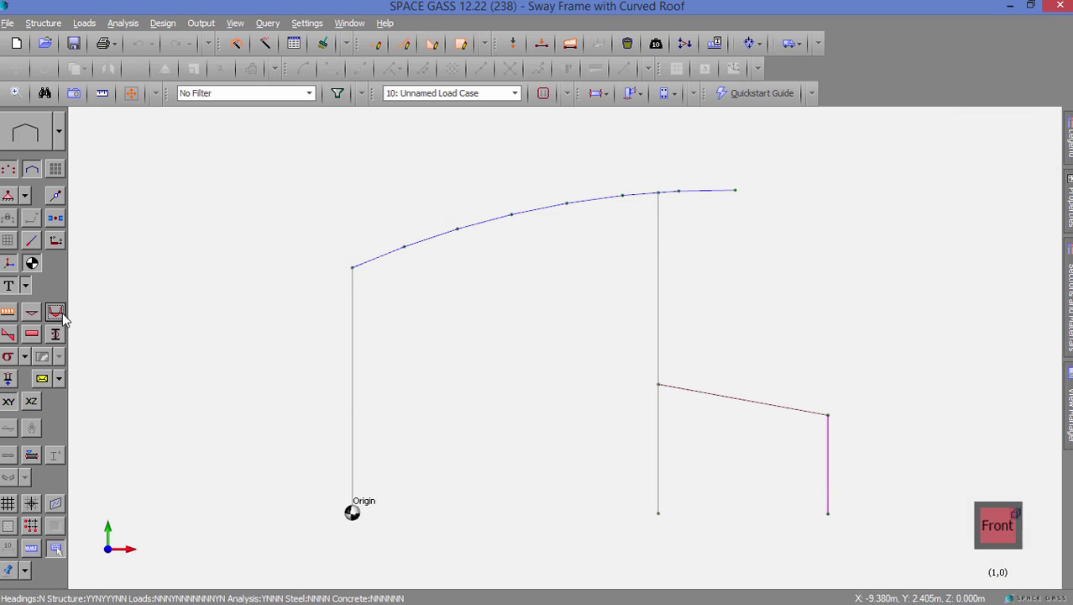
click(7, 343)
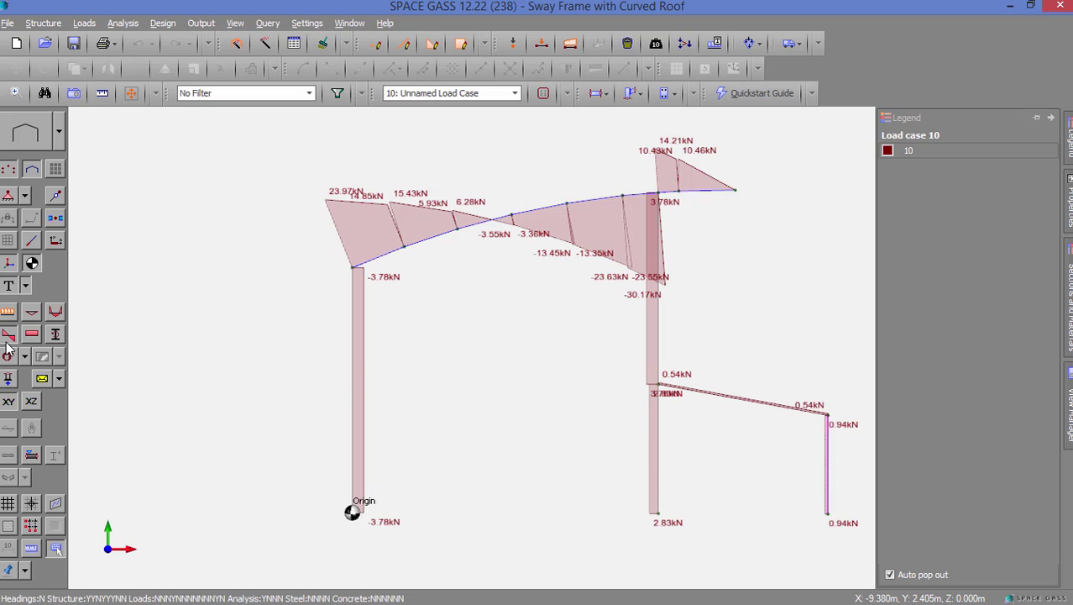
click(8, 343)
click(32, 336)
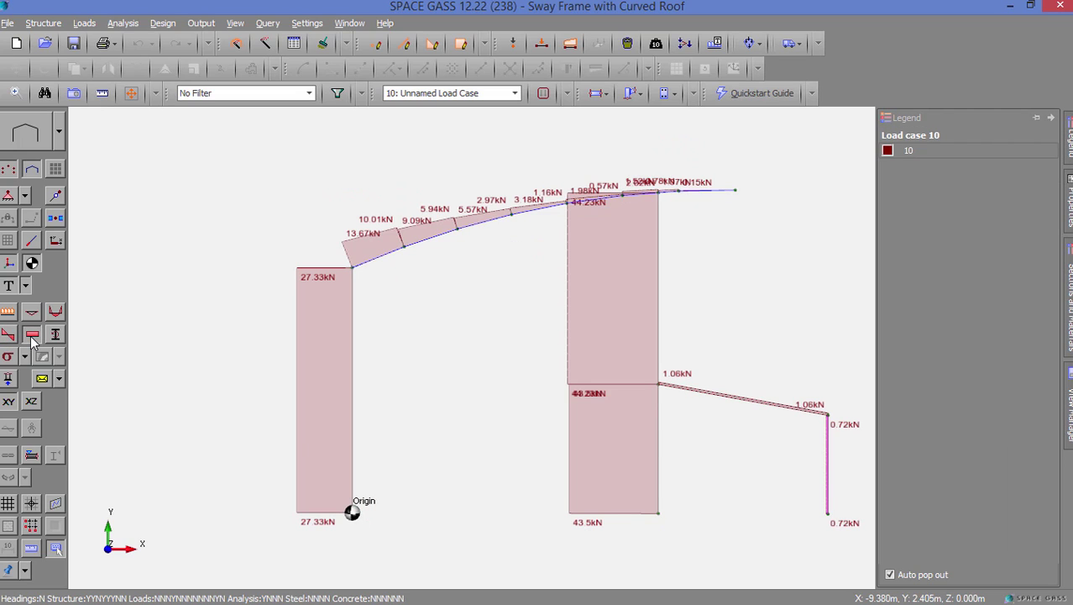
click(31, 336)
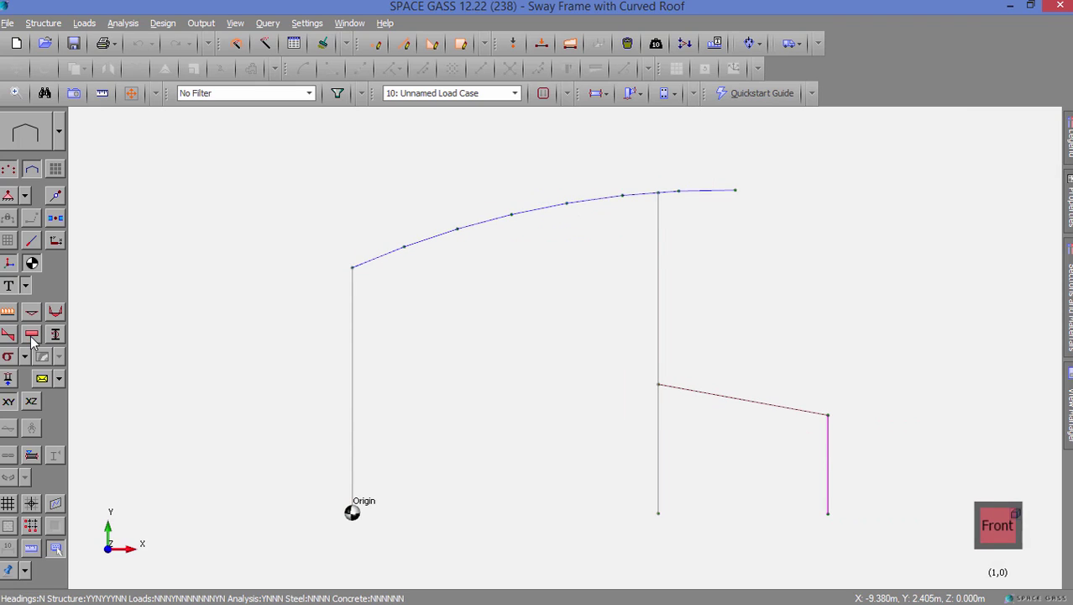
- Check axial-plus-bending top stresses and support reactions, then redisplay bending moments
click(8, 357)
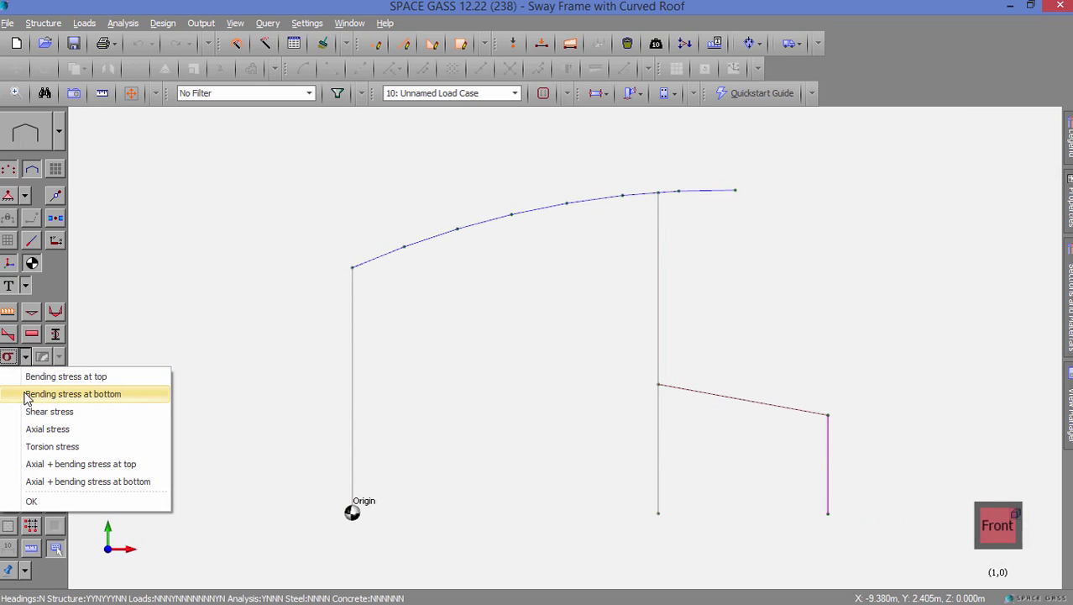
click(39, 463)
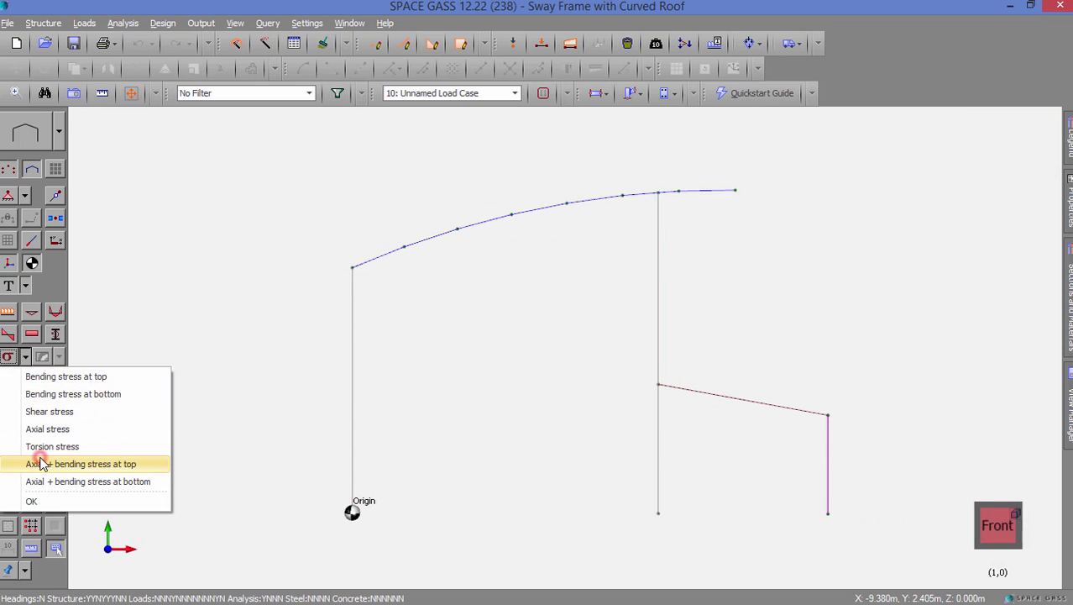
click(32, 501)
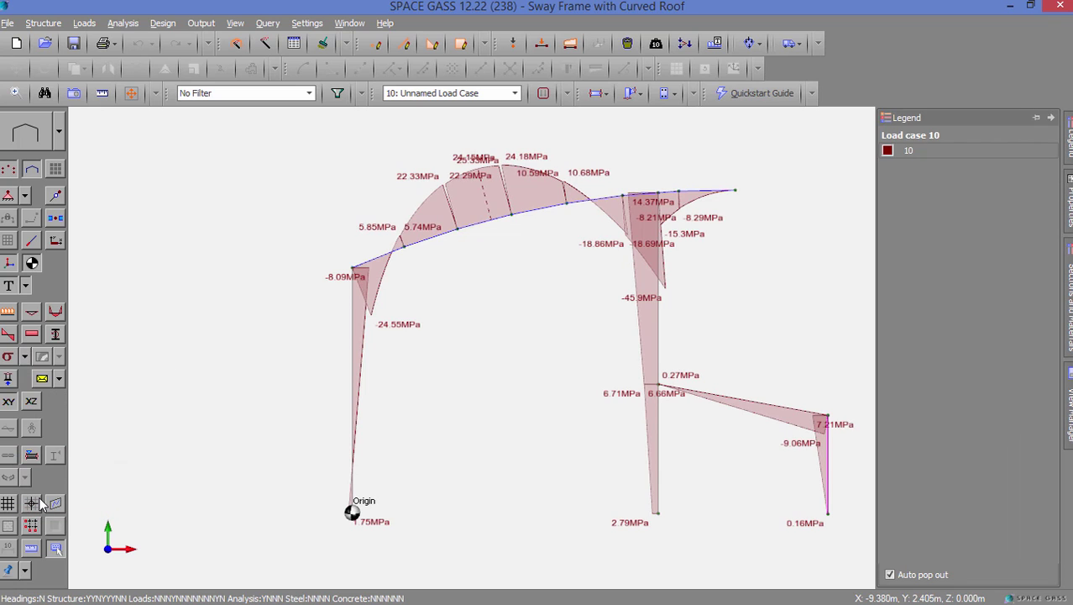
click(8, 359)
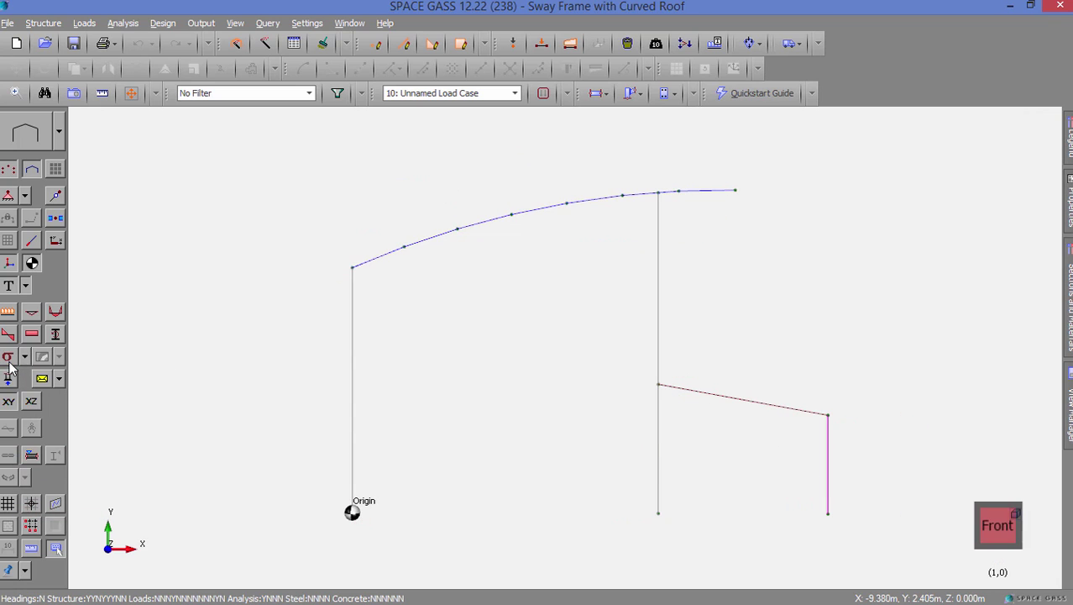
click(8, 379)
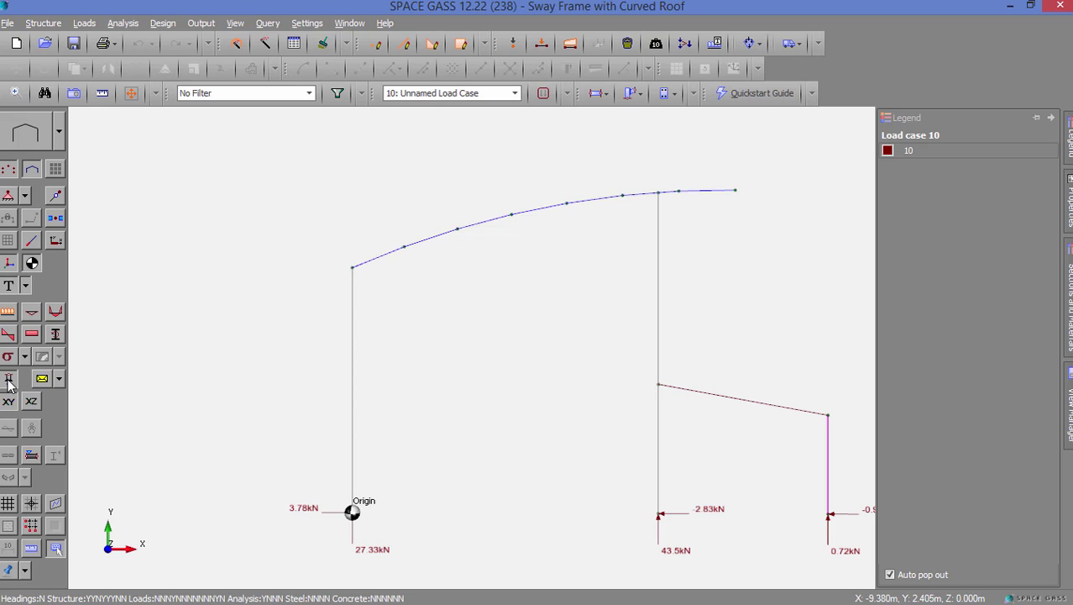
click(8, 380)
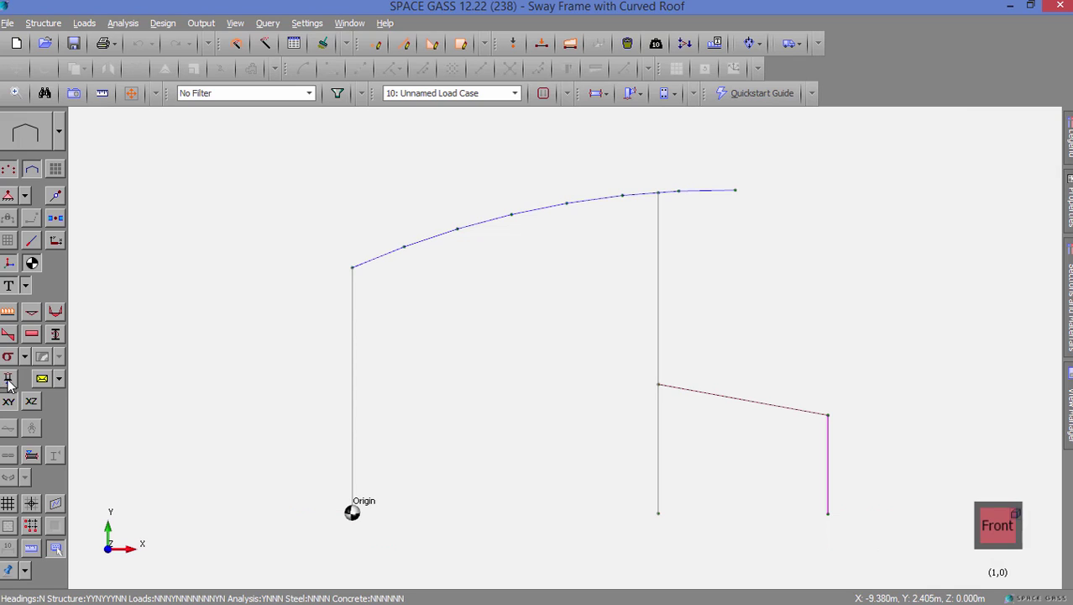
click(61, 309)
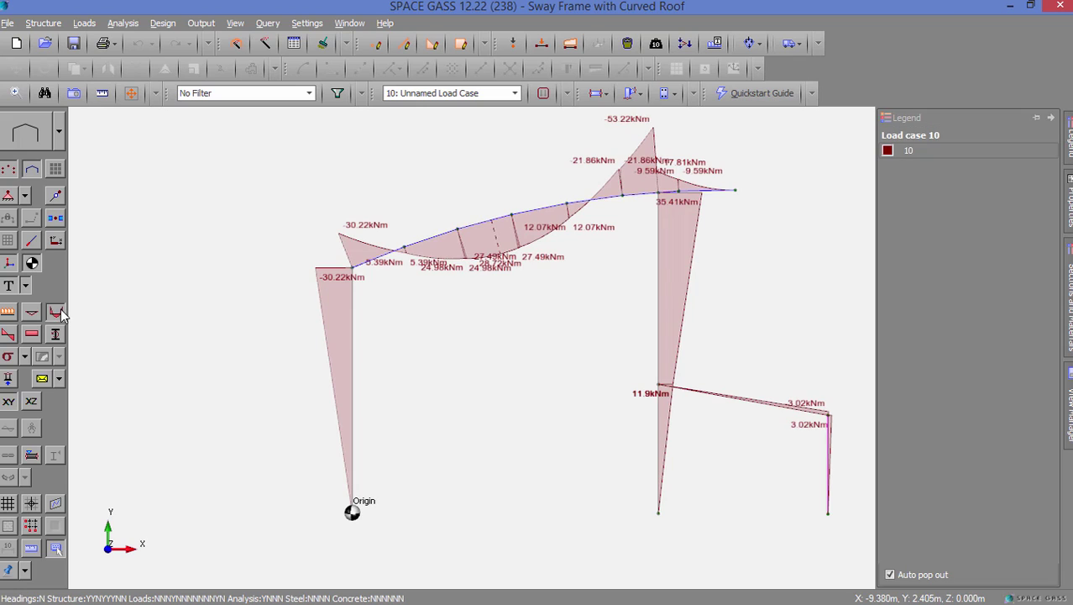
- Step the bending moment diagram through load cases 11, 10, 3 and 1
click(430, 95)
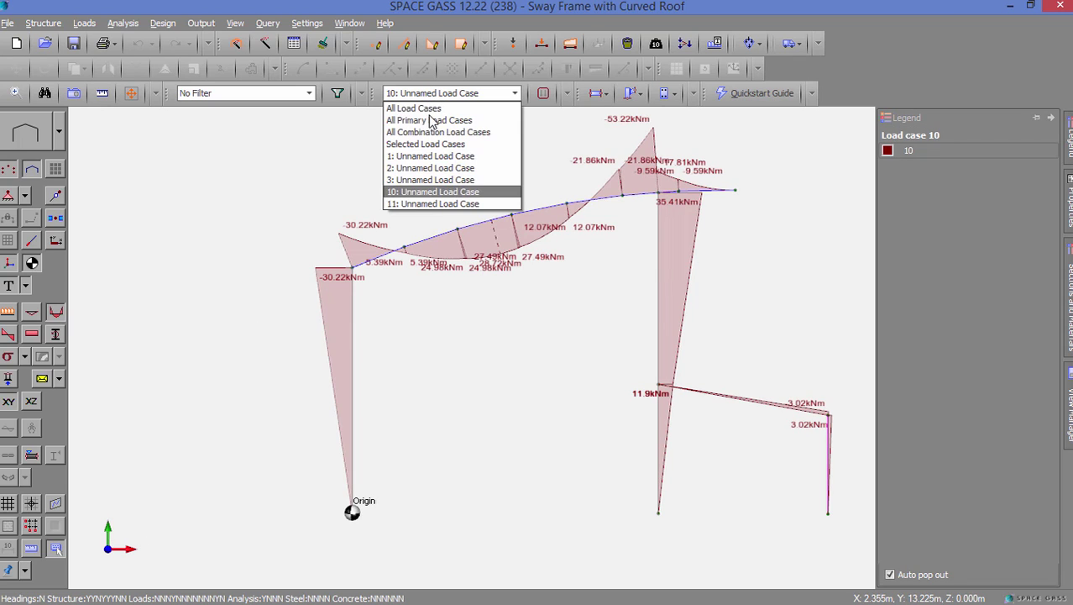
click(433, 204)
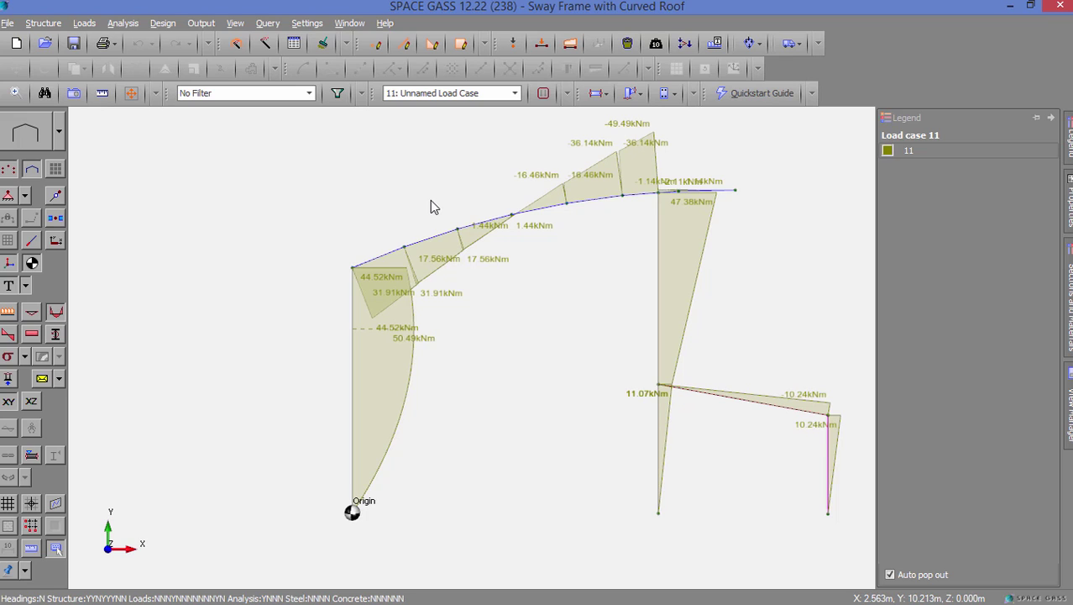
key(Up)
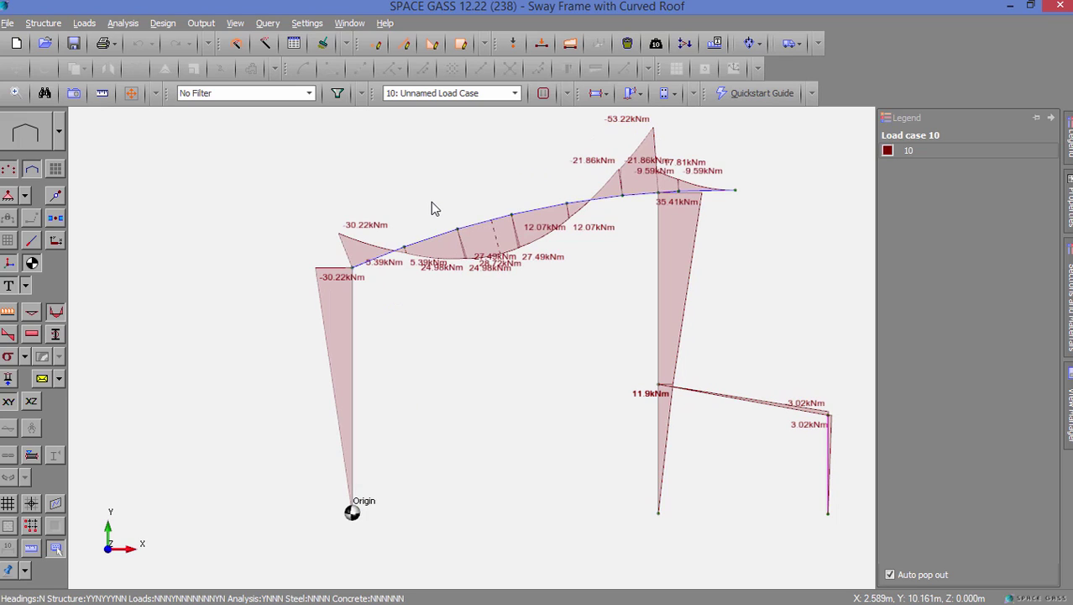
key(Up)
key(Up)
key(Up)
key(Up)
key(Up)
key(Up)
key(Up)
key(Up)
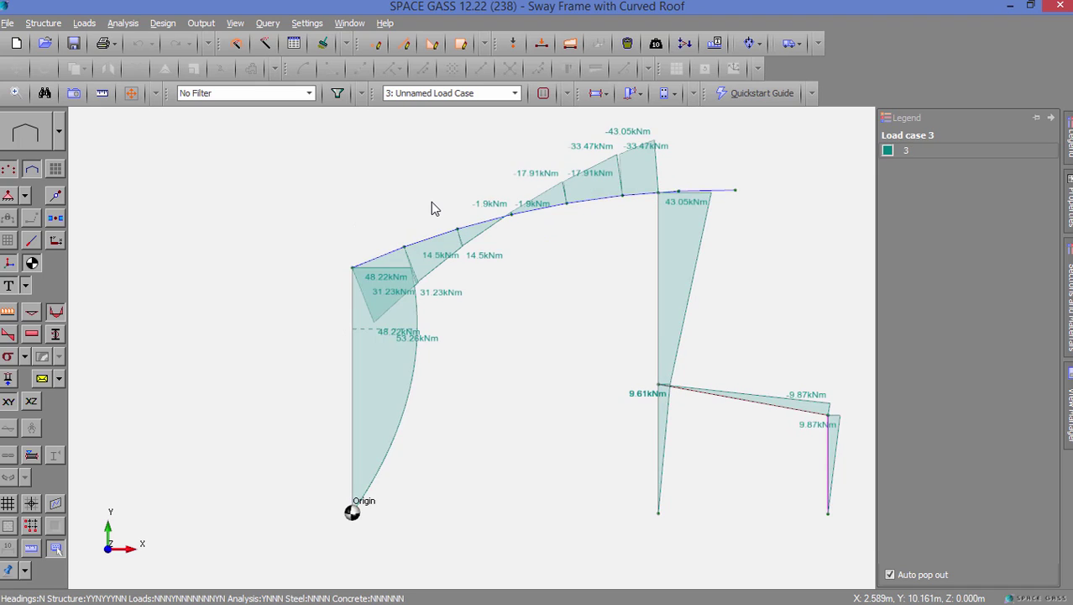
key(Up)
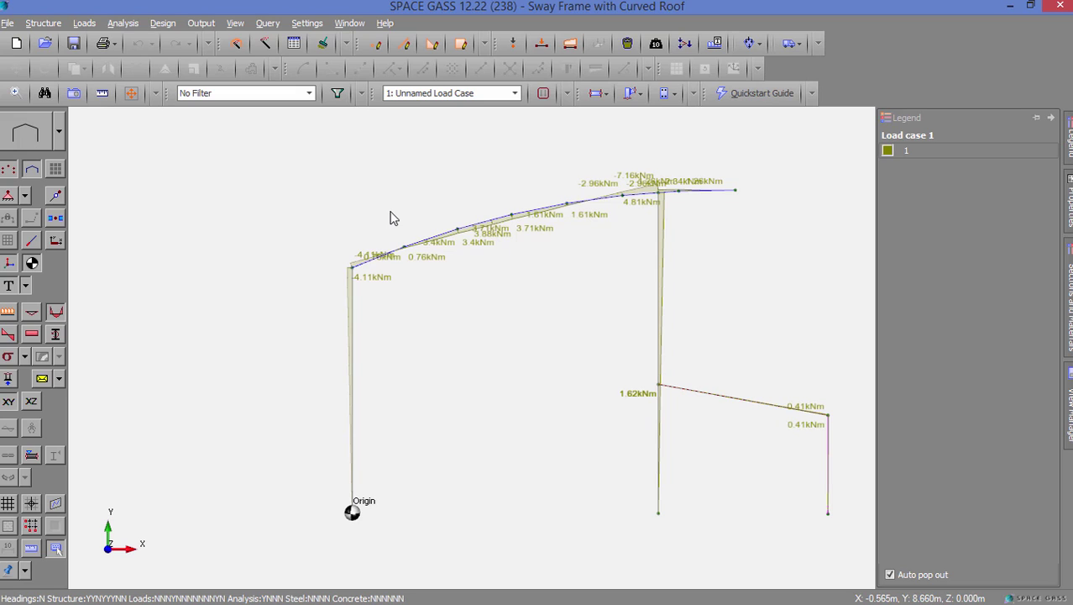
- Overlay moment diagrams for load cases 1, 3 and 10, then for all combination cases
click(428, 92)
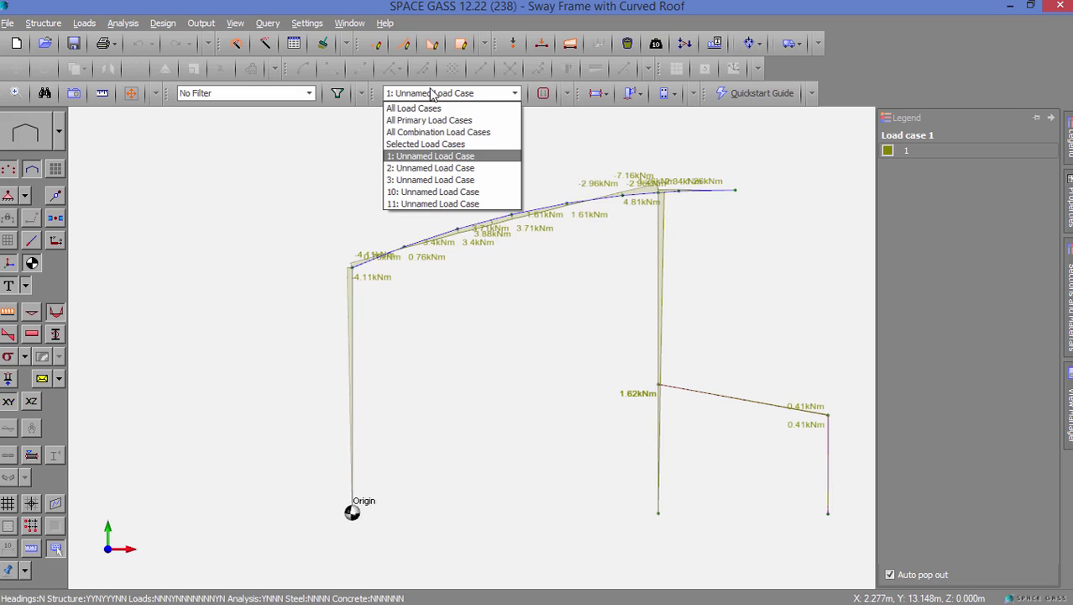
click(424, 146)
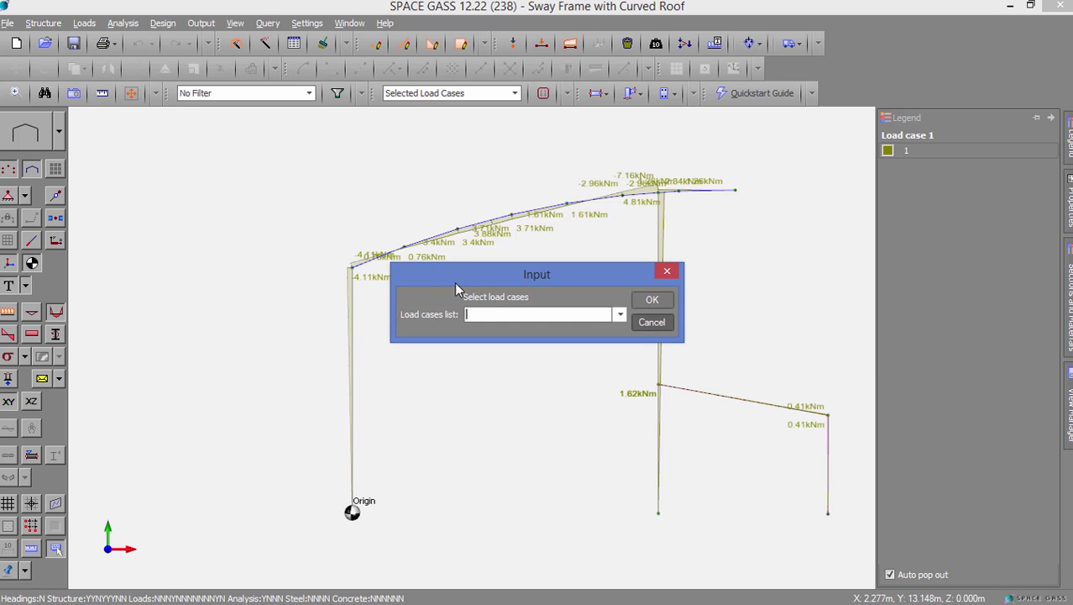
text(1,3,10)
click(652, 300)
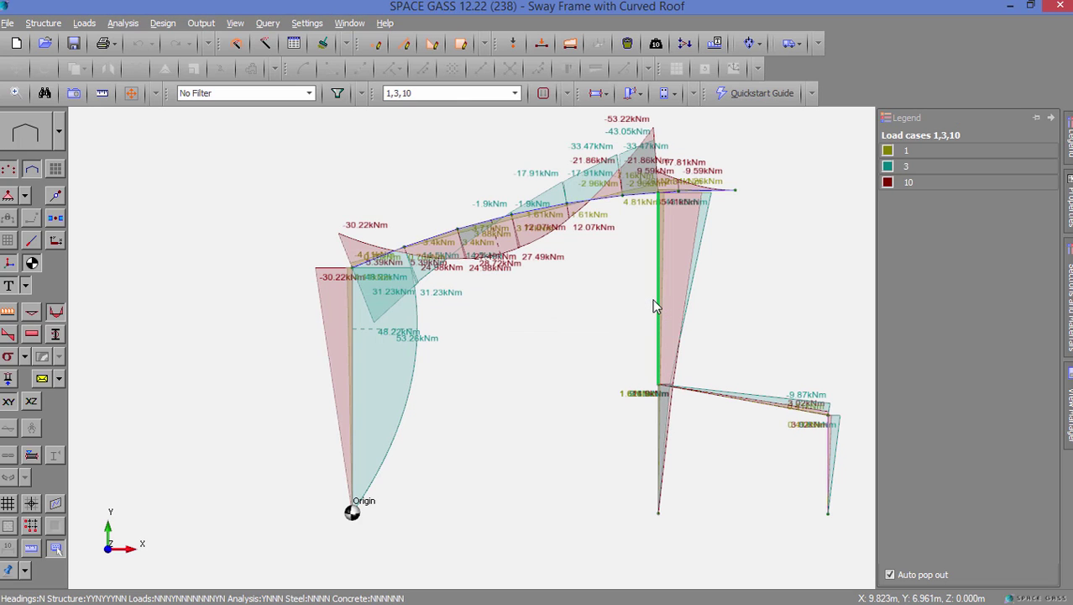
click(515, 94)
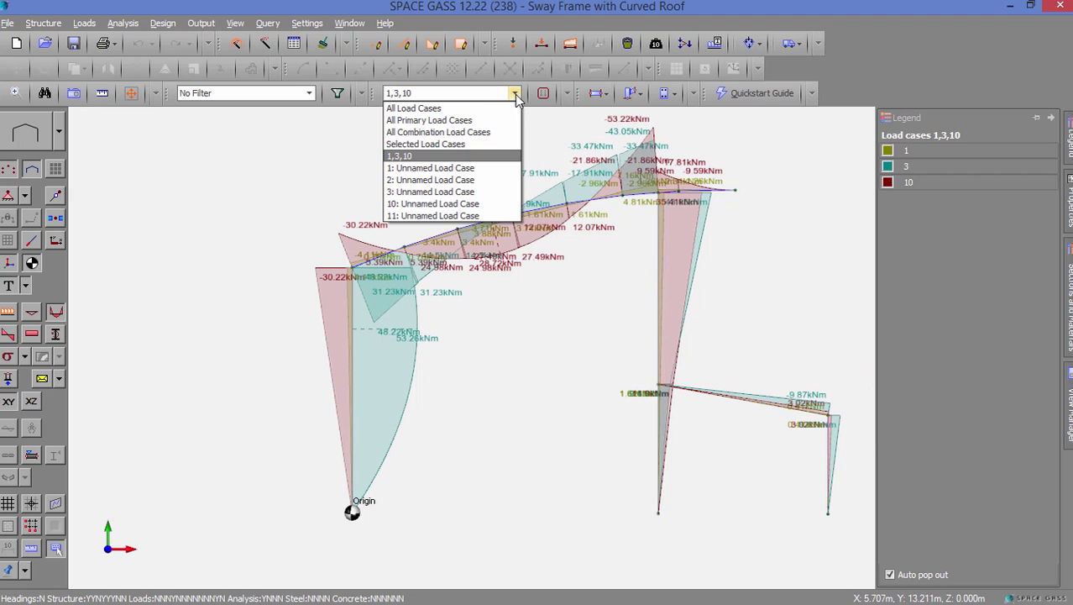
click(497, 133)
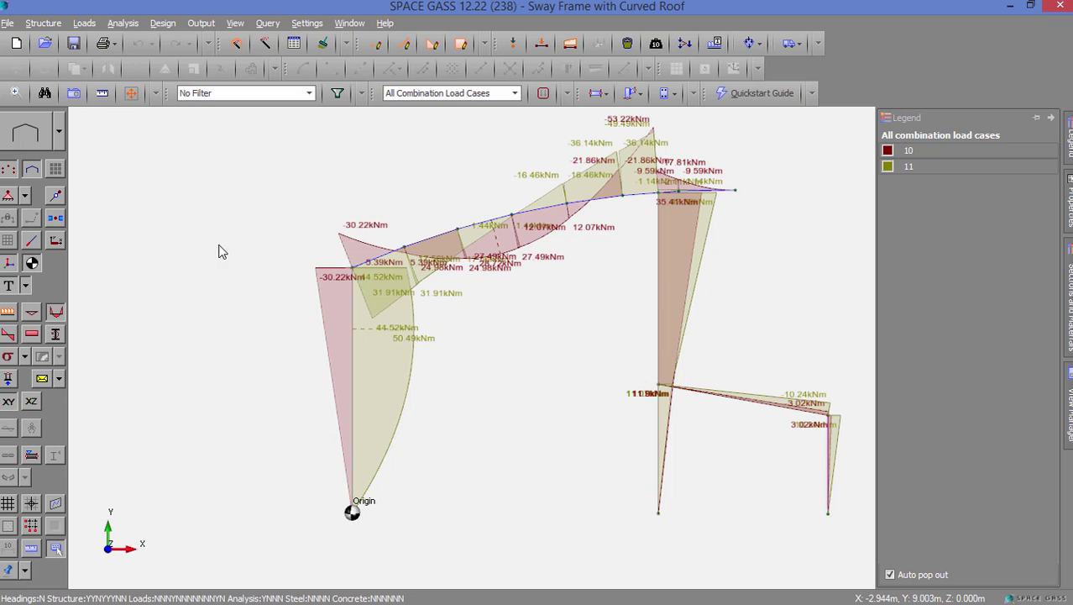
- Toggle the combination envelope on and off, hide the moment diagrams, and pick the mid-column node
click(42, 380)
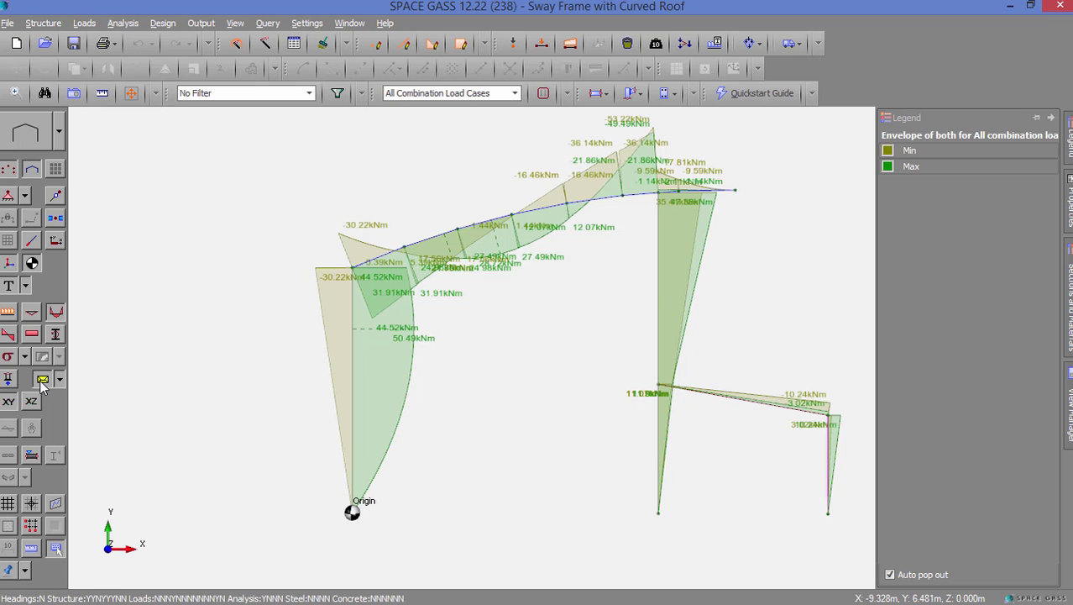
click(41, 379)
click(56, 311)
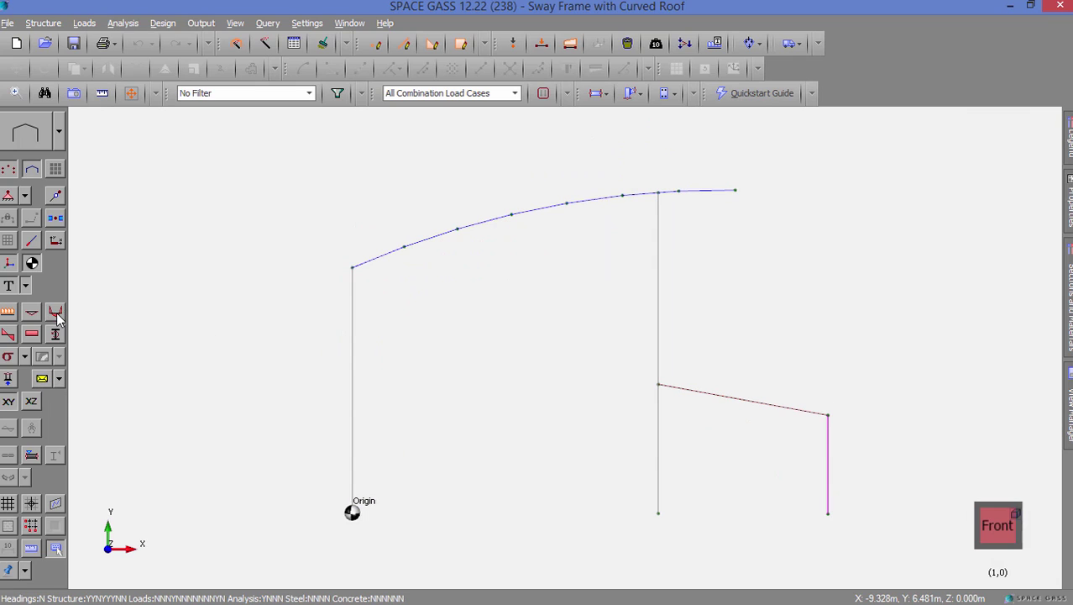
click(659, 386)
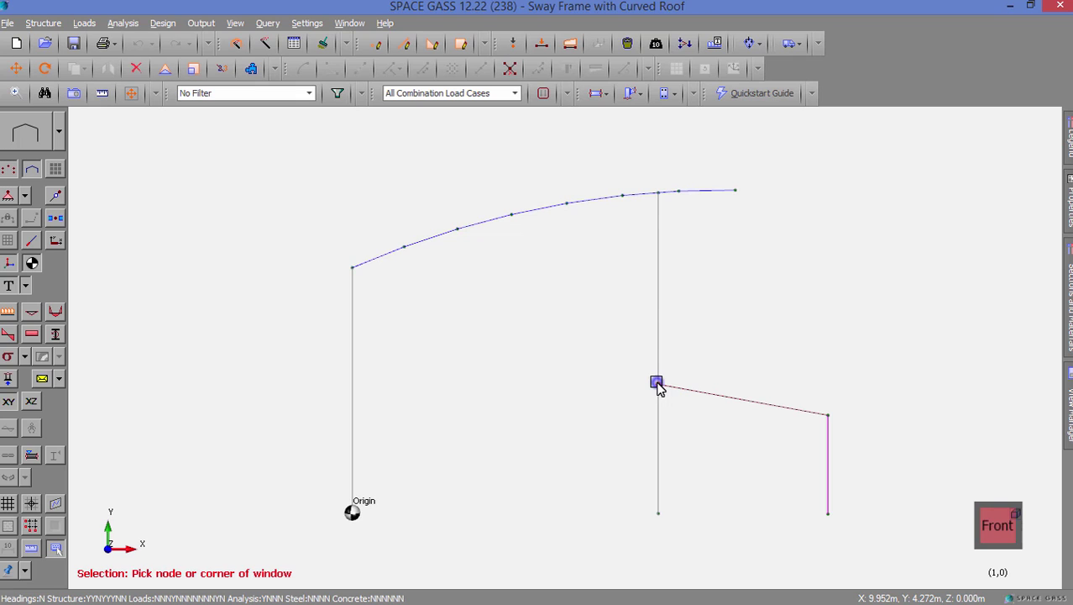
right_click(658, 387)
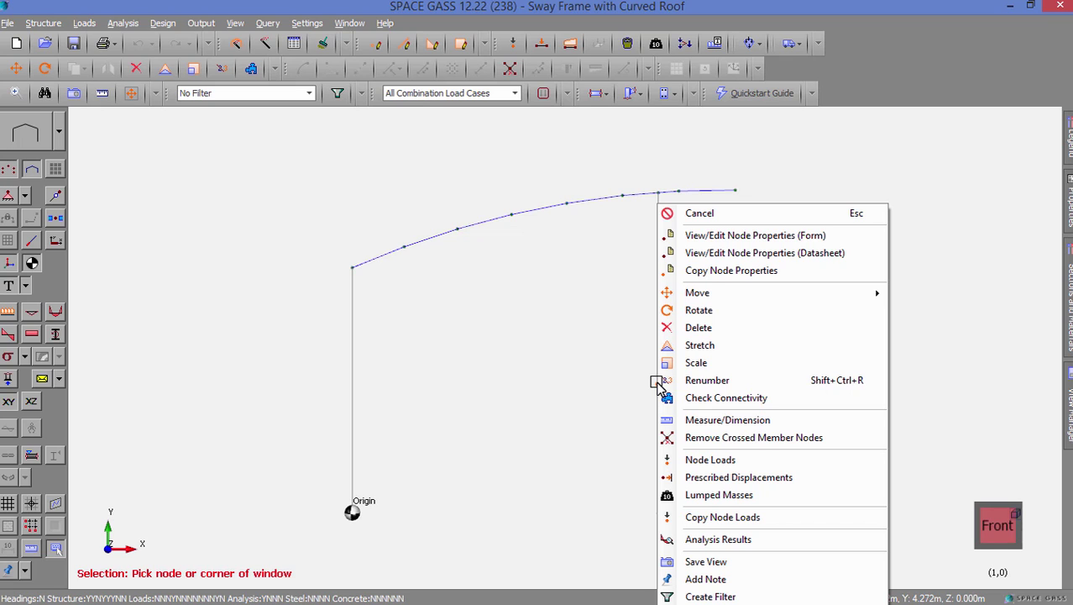
click(712, 539)
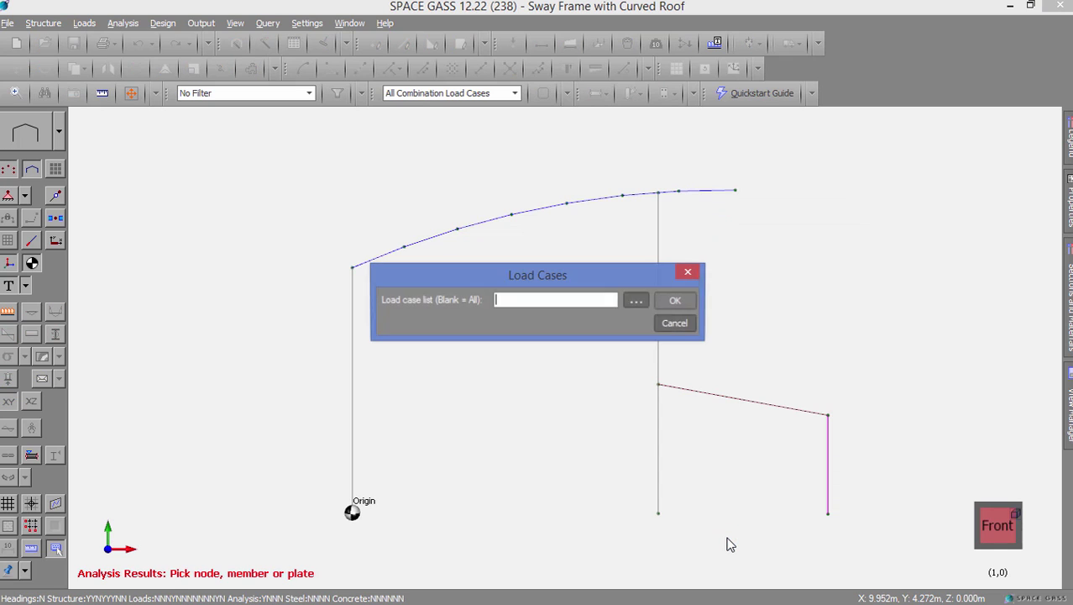
click(674, 302)
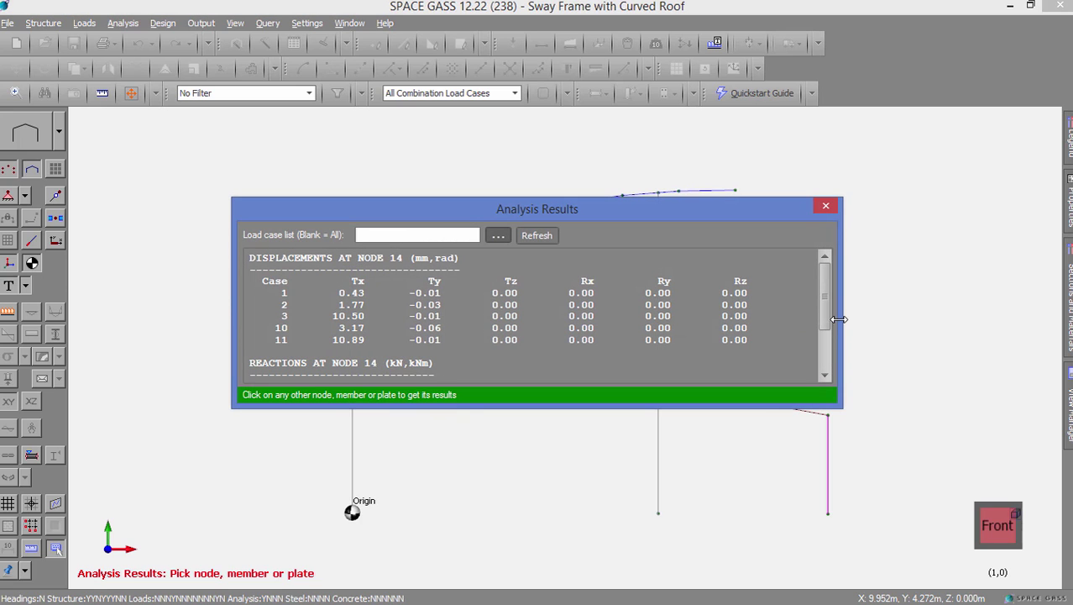
mouse_move(821, 319)
mouse_down()
mouse_move(818, 373)
mouse_move(824, 303)
mouse_up()
click(736, 191)
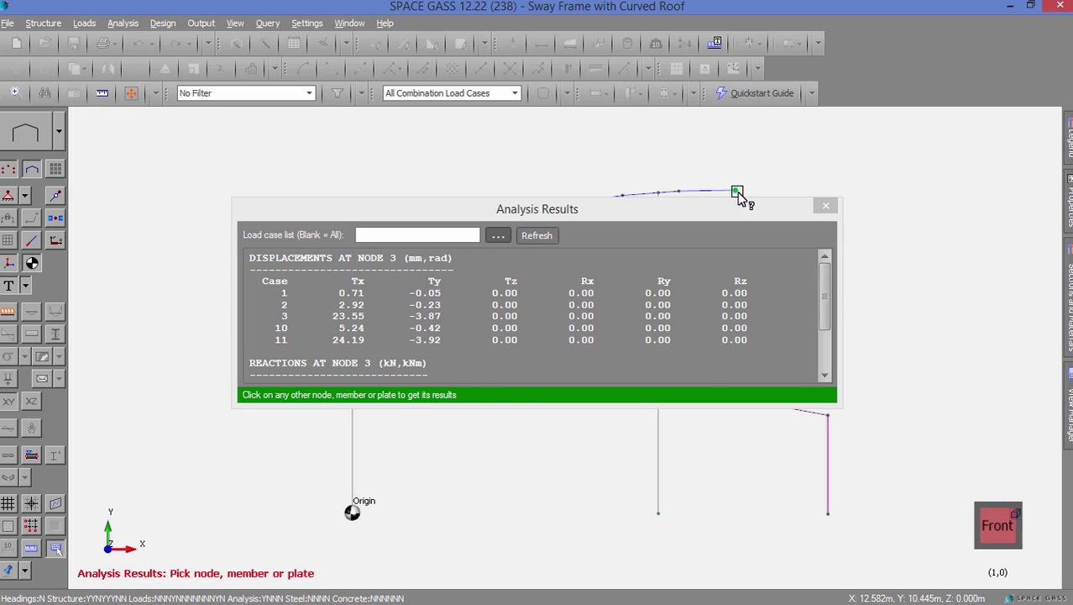
click(659, 193)
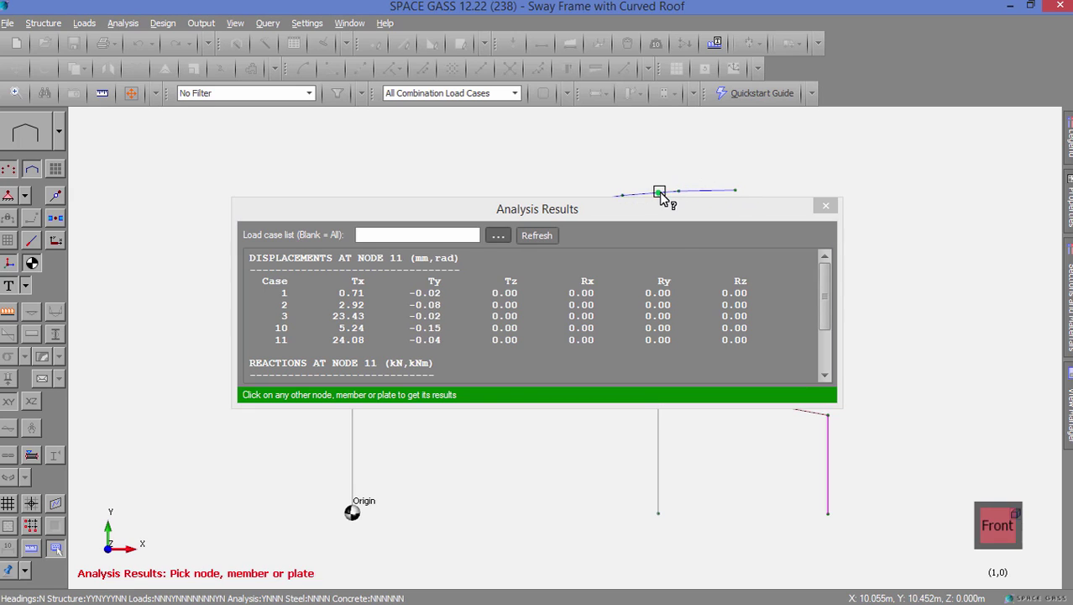
click(659, 433)
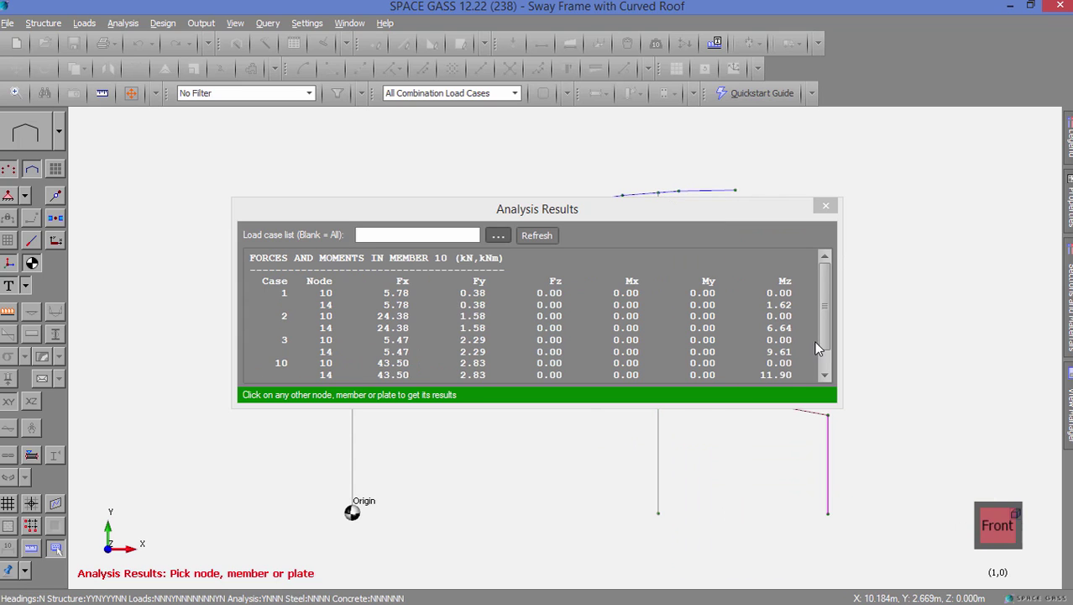
click(820, 342)
scroll(819, 338, down, 1)
scroll(818, 333, up, 1)
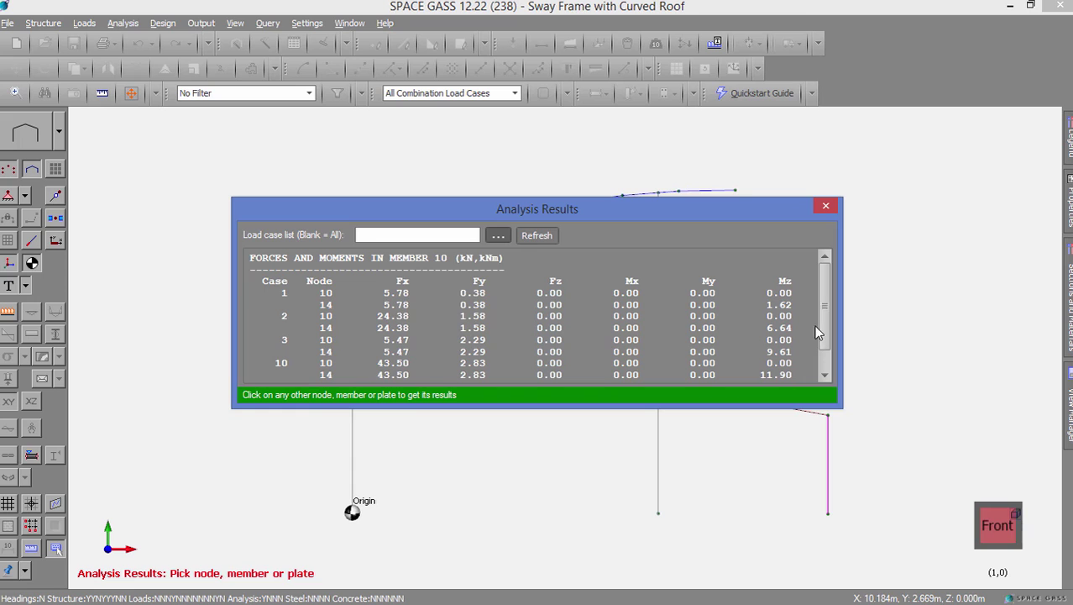
click(659, 513)
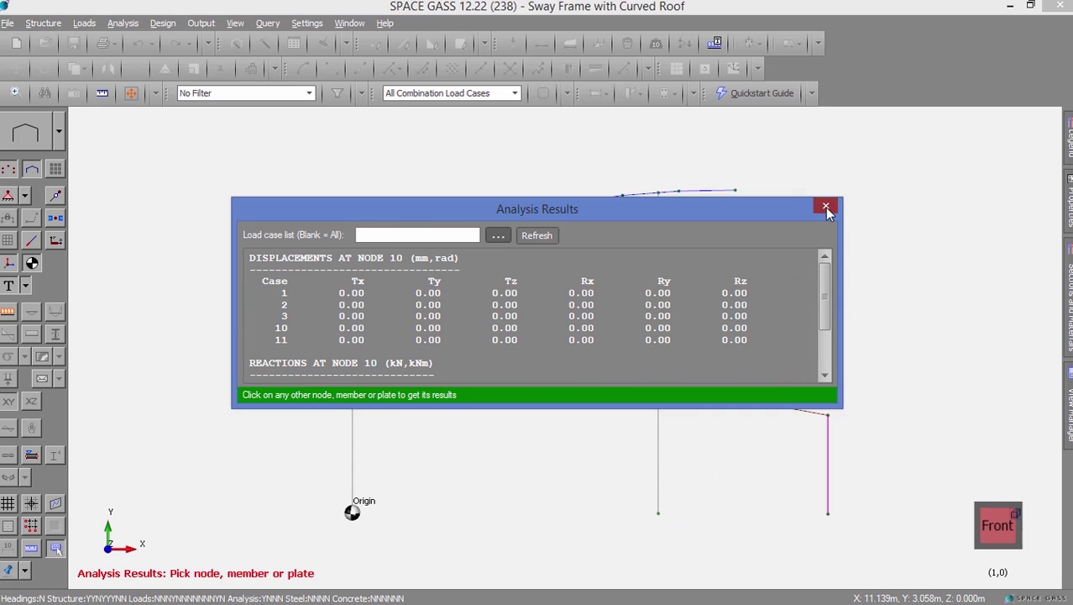
click(826, 207)
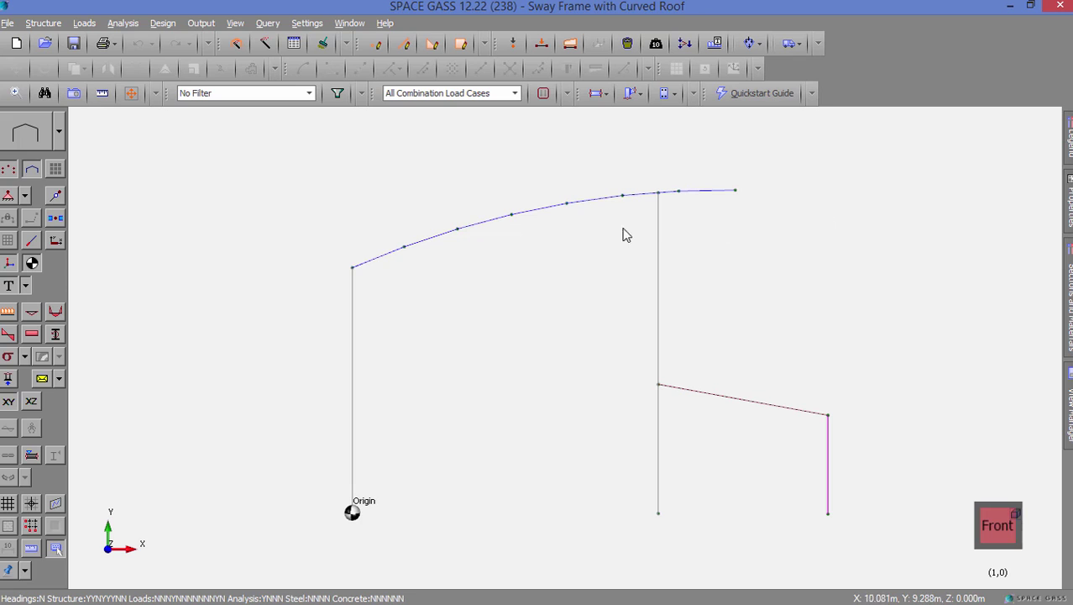
- Generate the text report from Output with the default sections and settings
click(204, 23)
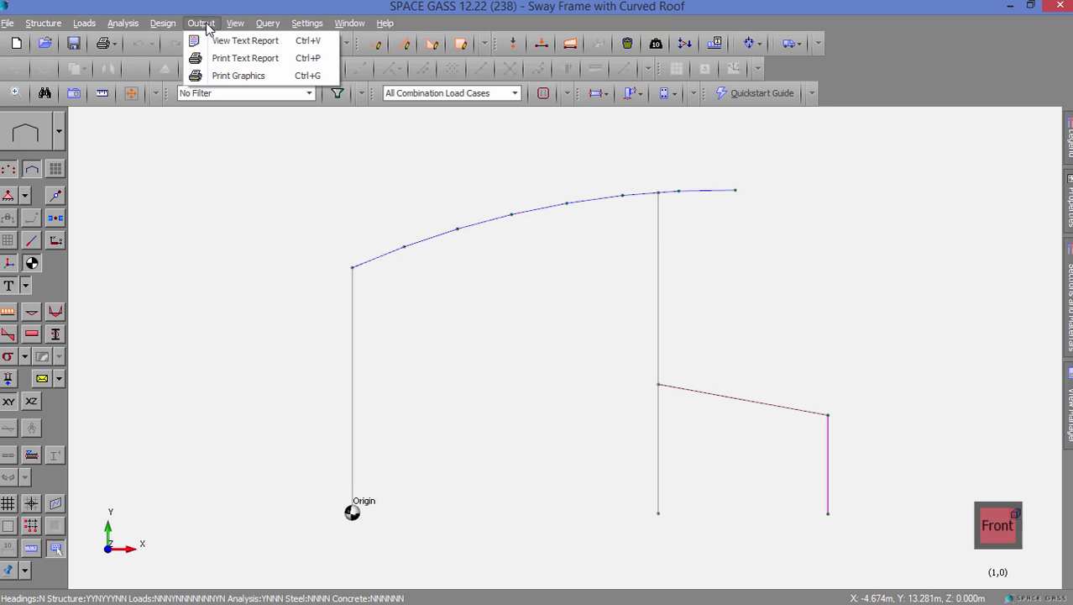
click(234, 44)
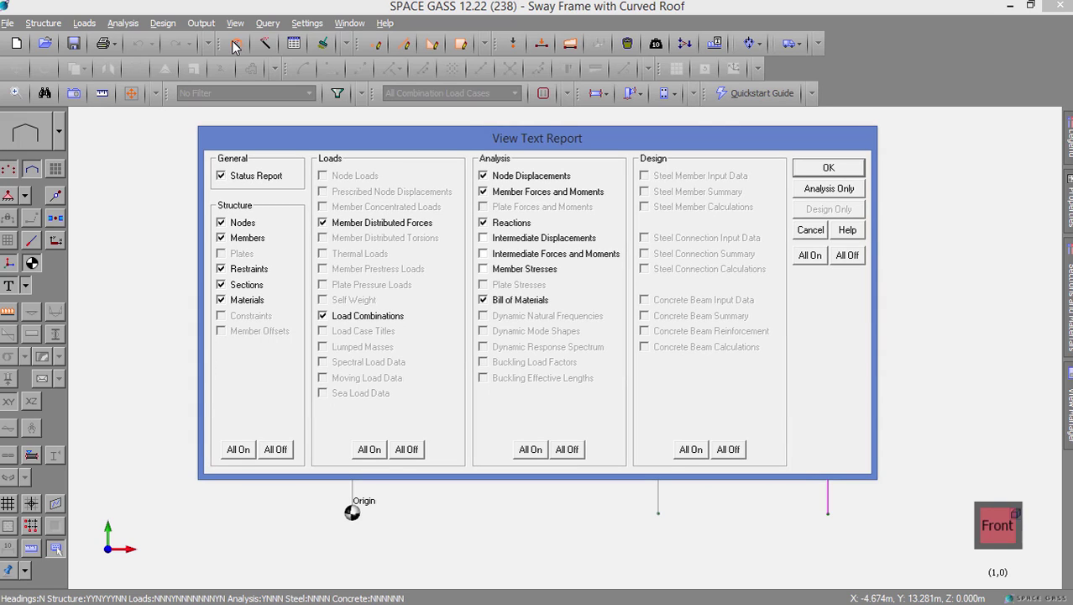
click(830, 168)
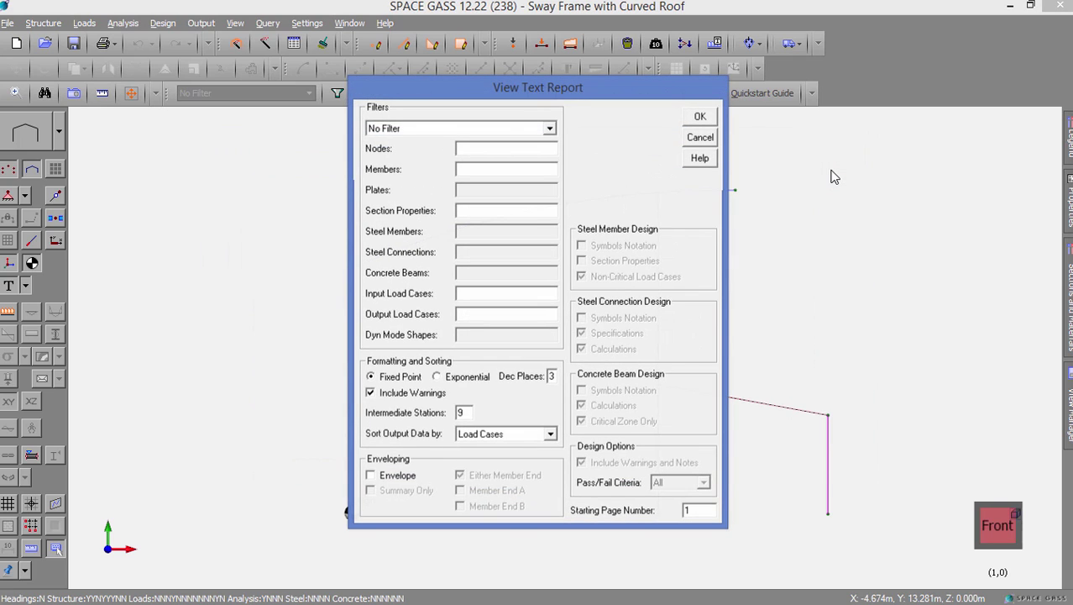
click(703, 118)
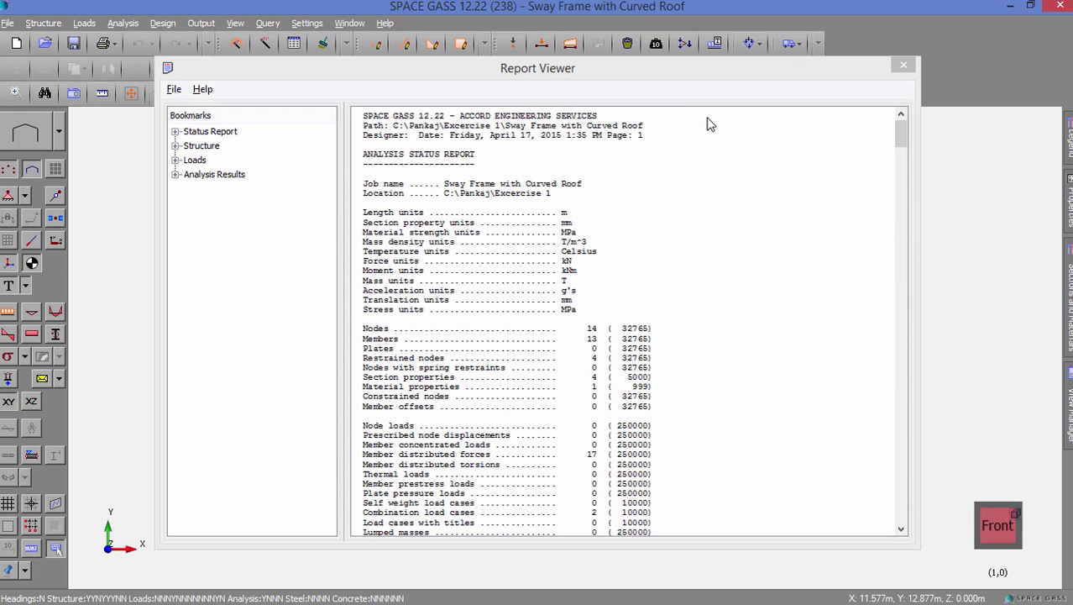
- Jump to the report's Member Forces and Moments section under Analysis Results, starting at load case 1
click(500, 207)
scroll(501, 207, down, 8)
scroll(501, 207, down, 8)
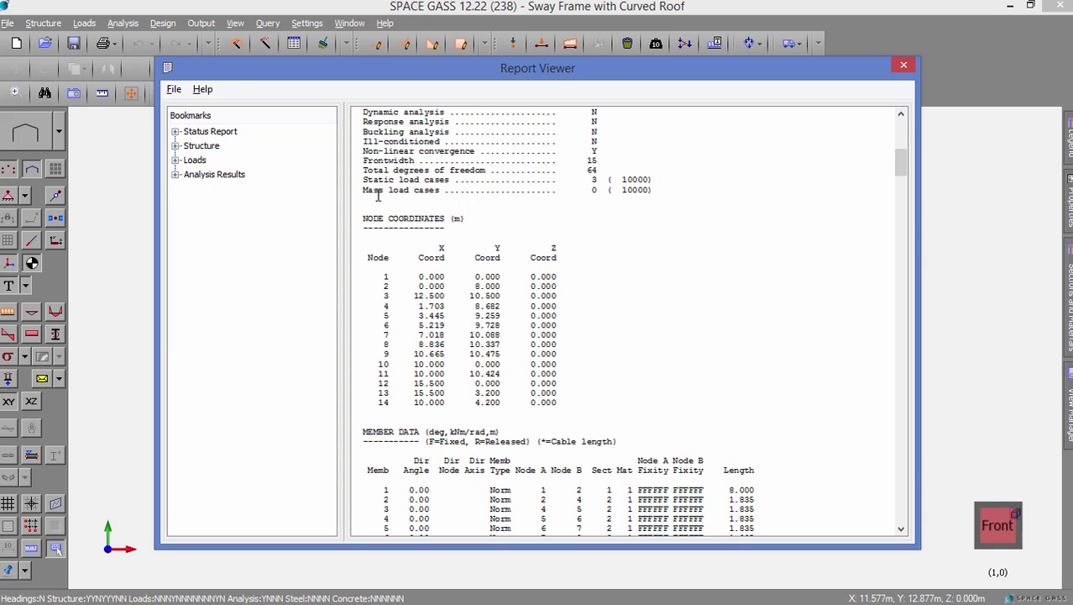
click(176, 175)
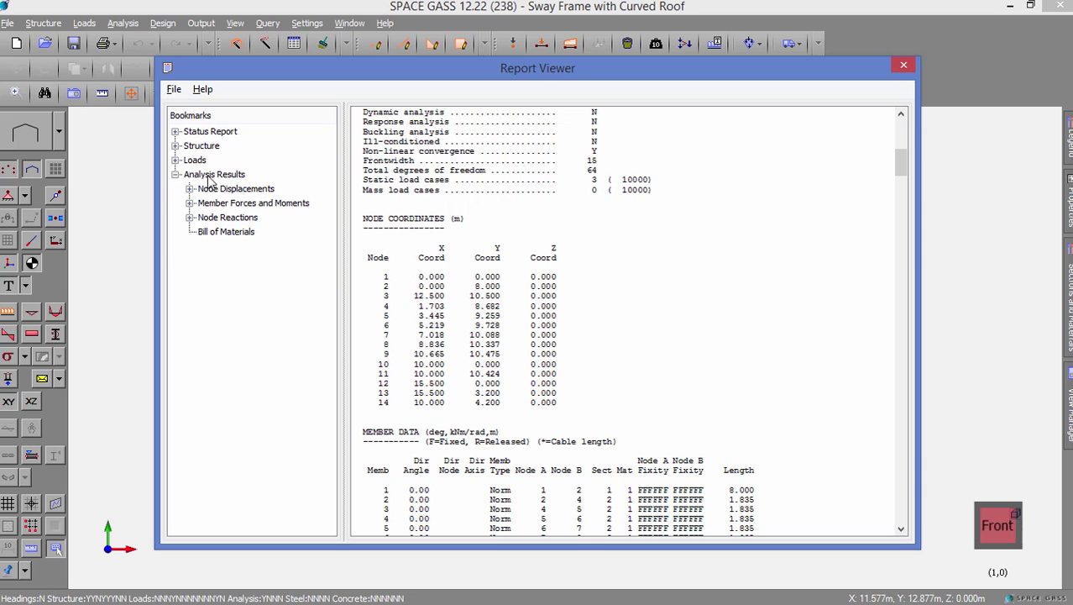
click(236, 204)
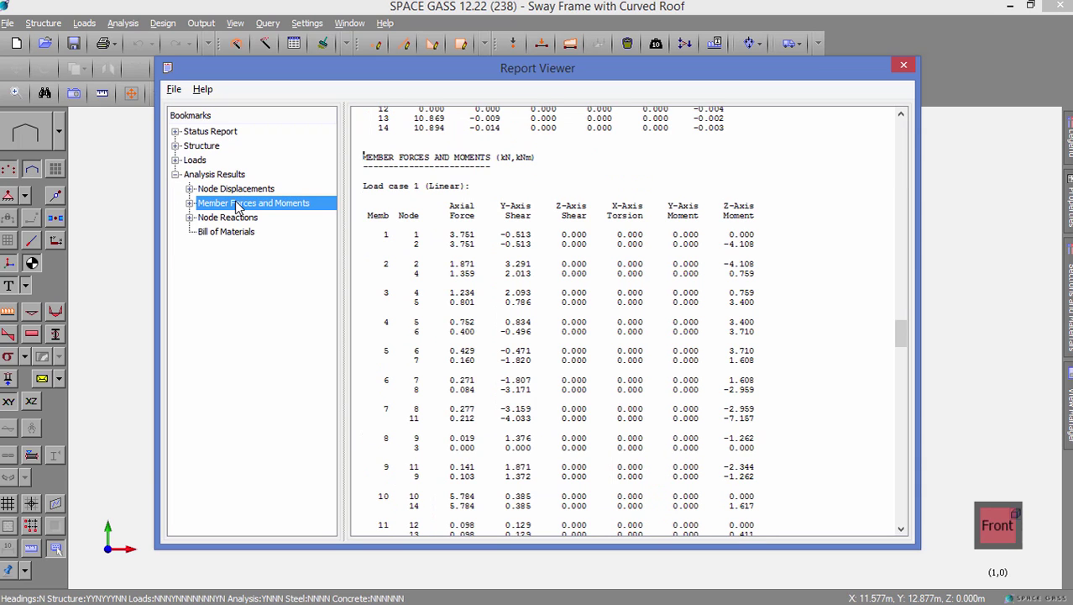